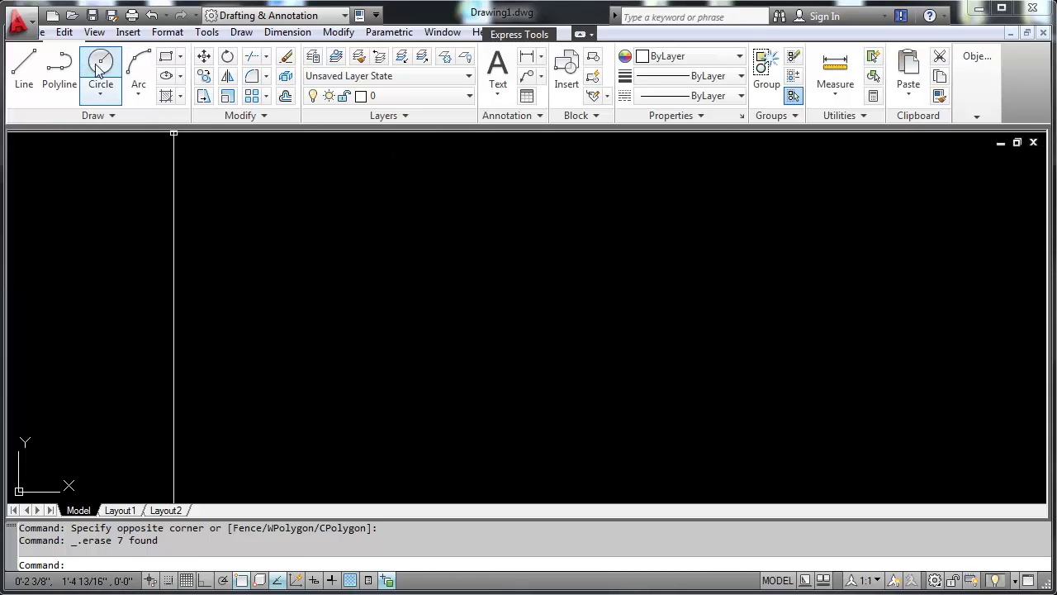
Step: In the application menu, expand Drawing Utilities to show Units, Audit, Status and Purge
left_click(27, 25)
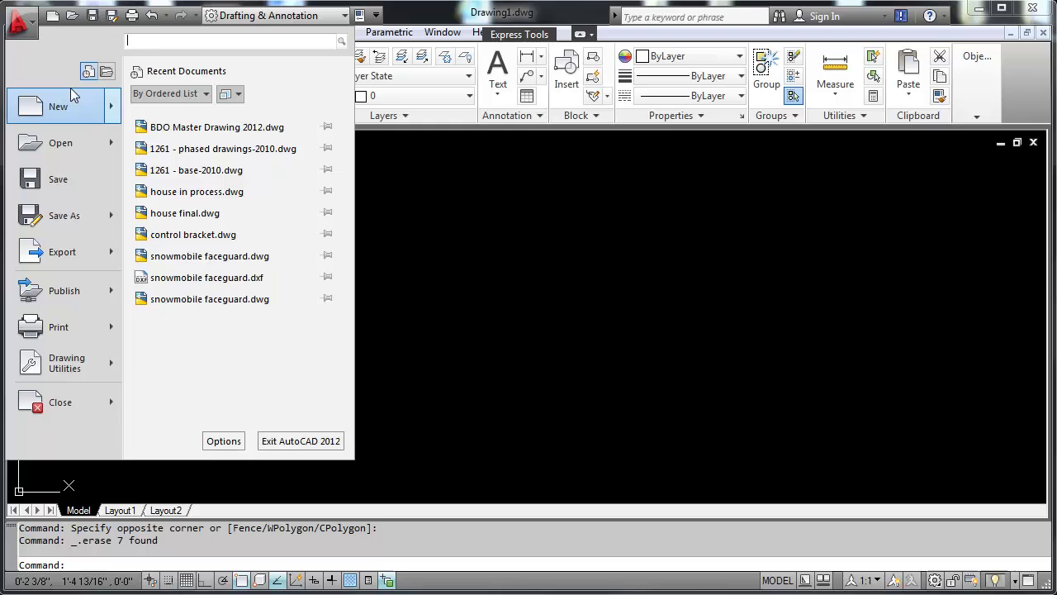
mouse_move(72, 96)
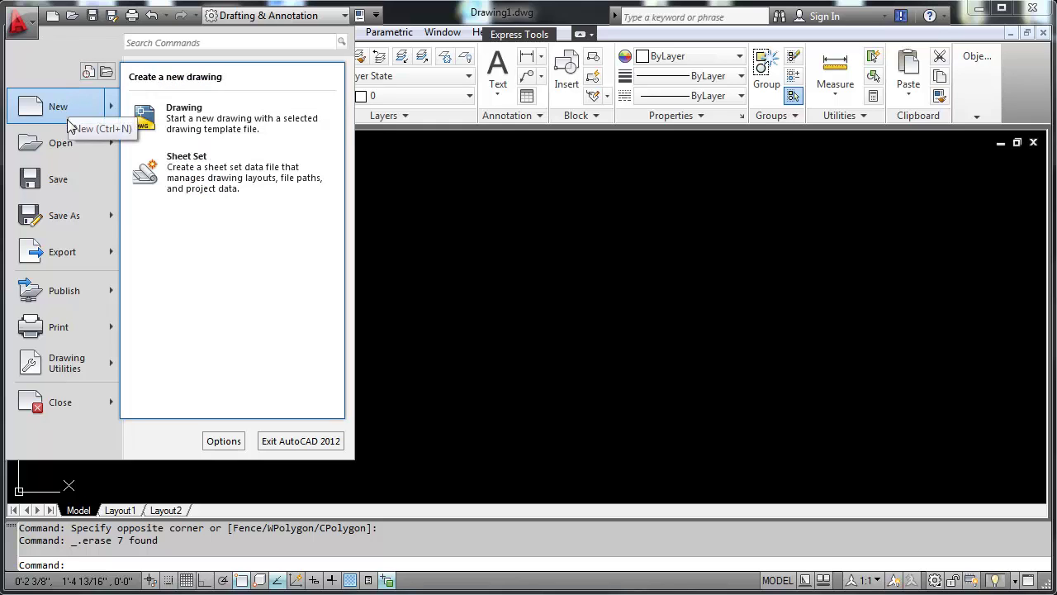
mouse_move(63, 145)
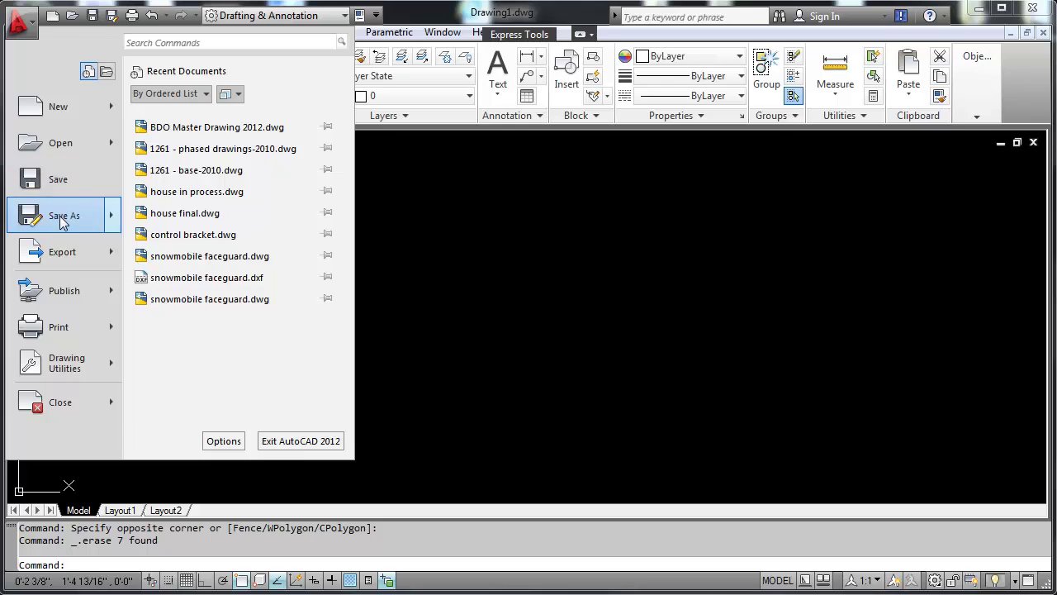
mouse_move(64, 221)
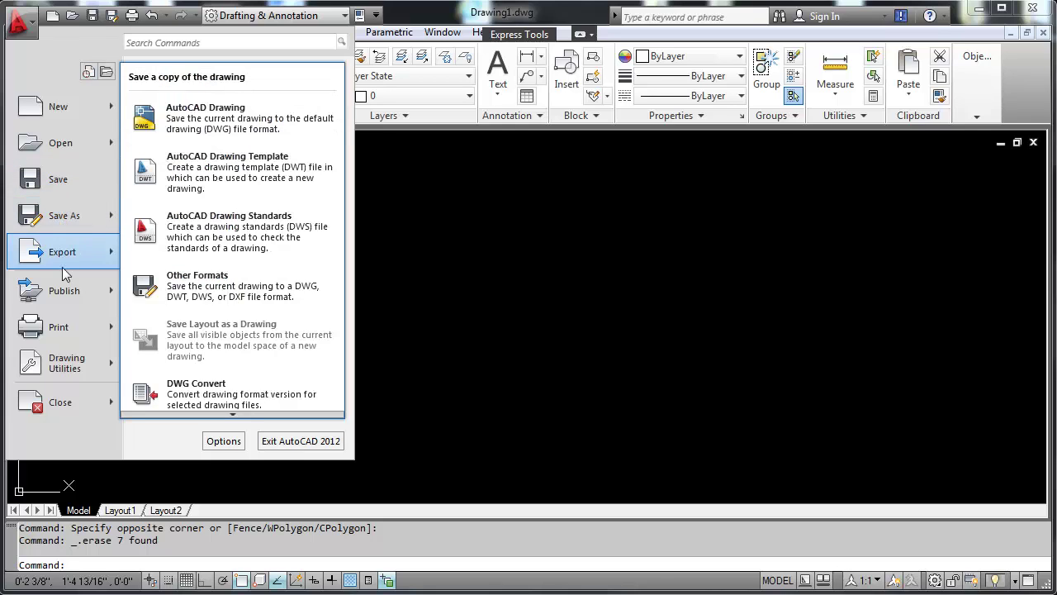
mouse_move(66, 367)
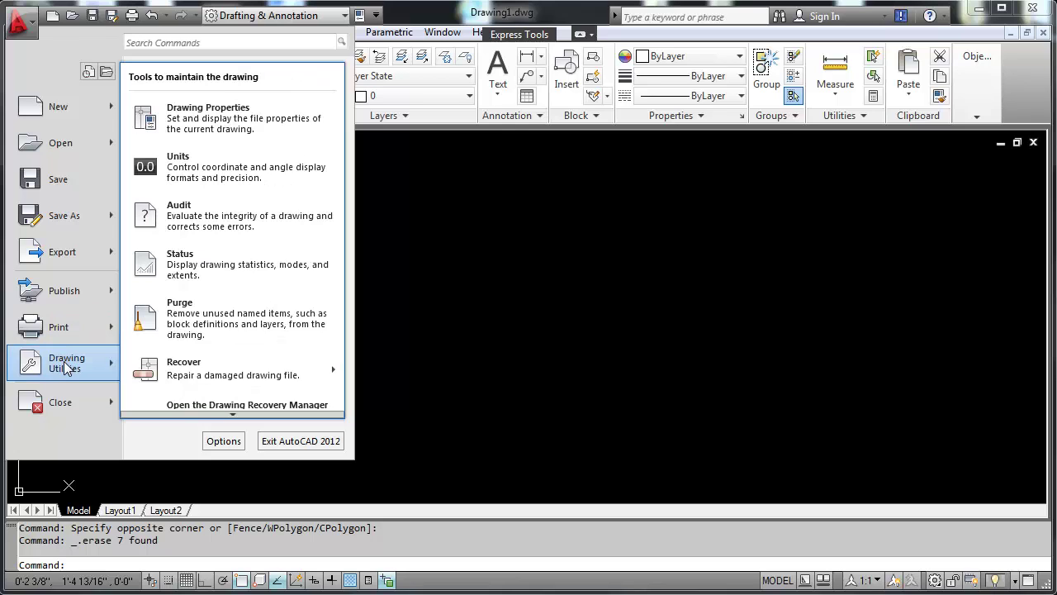
Step: Open Drawing Units and set the length type to Decimal with 0.0000 precision
left_click(194, 175)
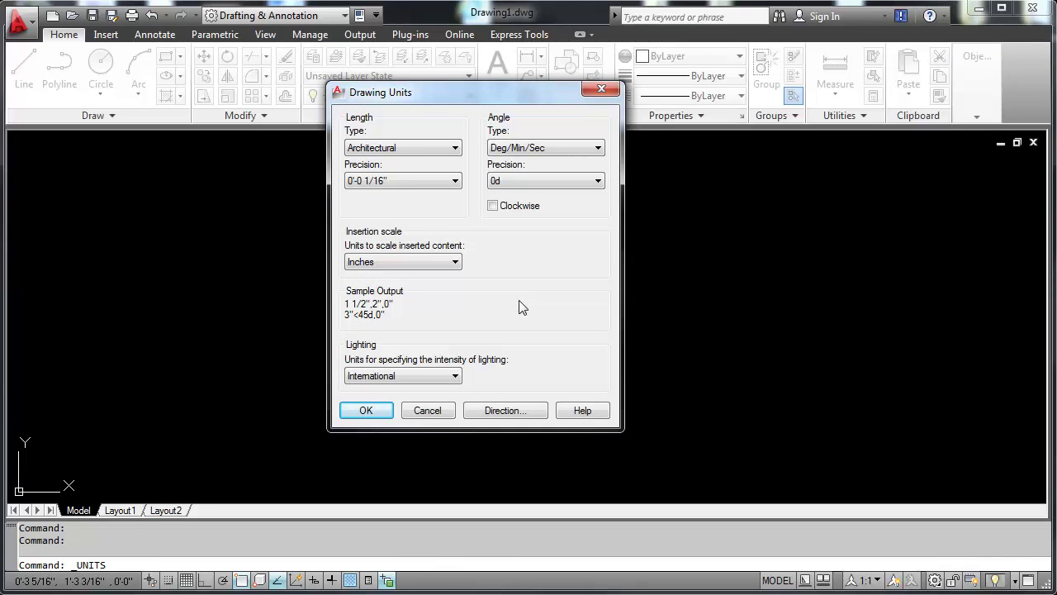
left_click(451, 149)
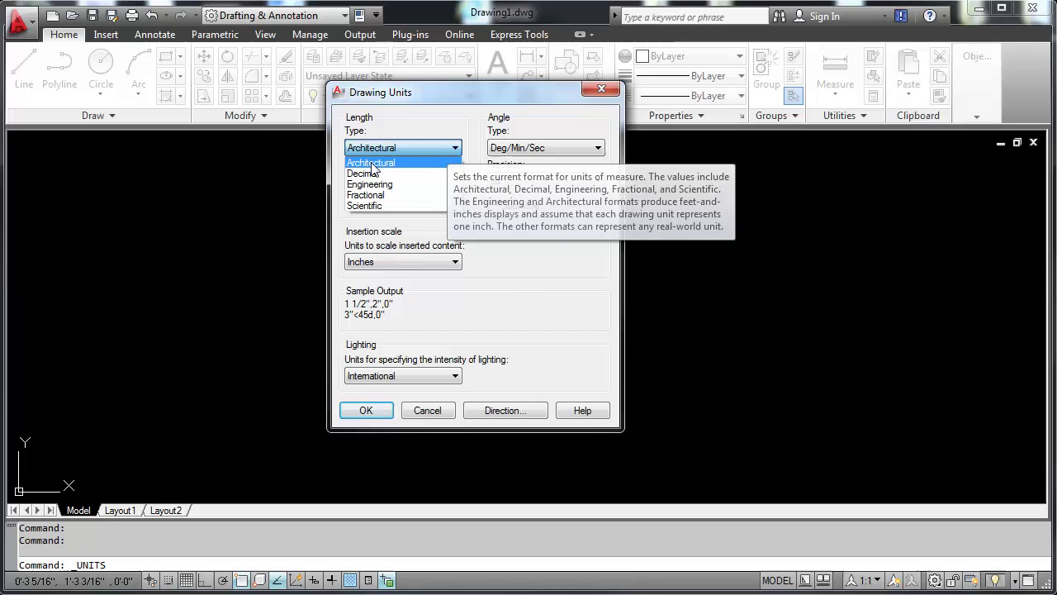
left_click(486, 264)
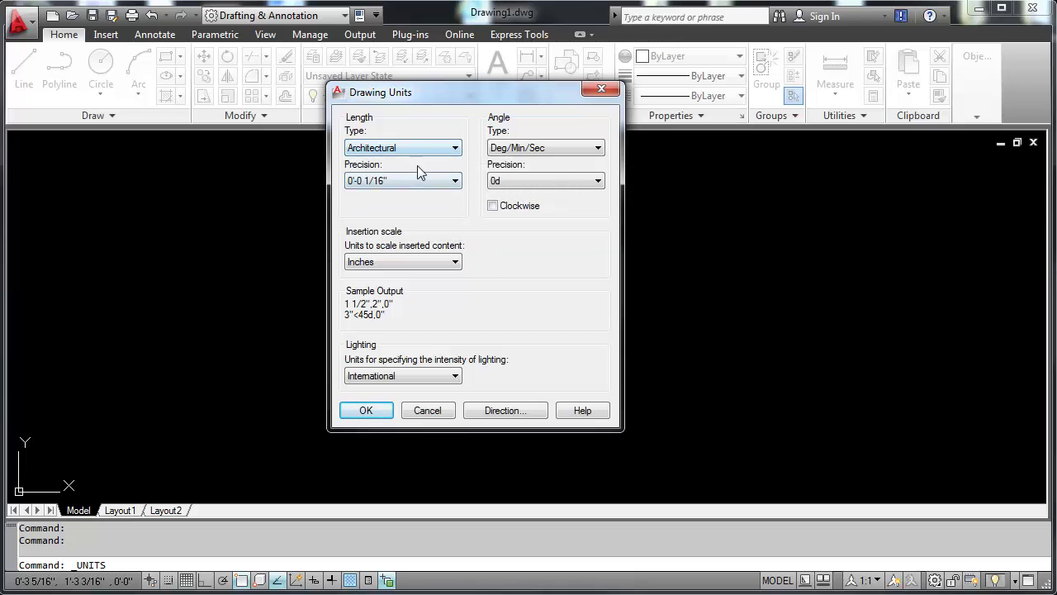
left_click(423, 180)
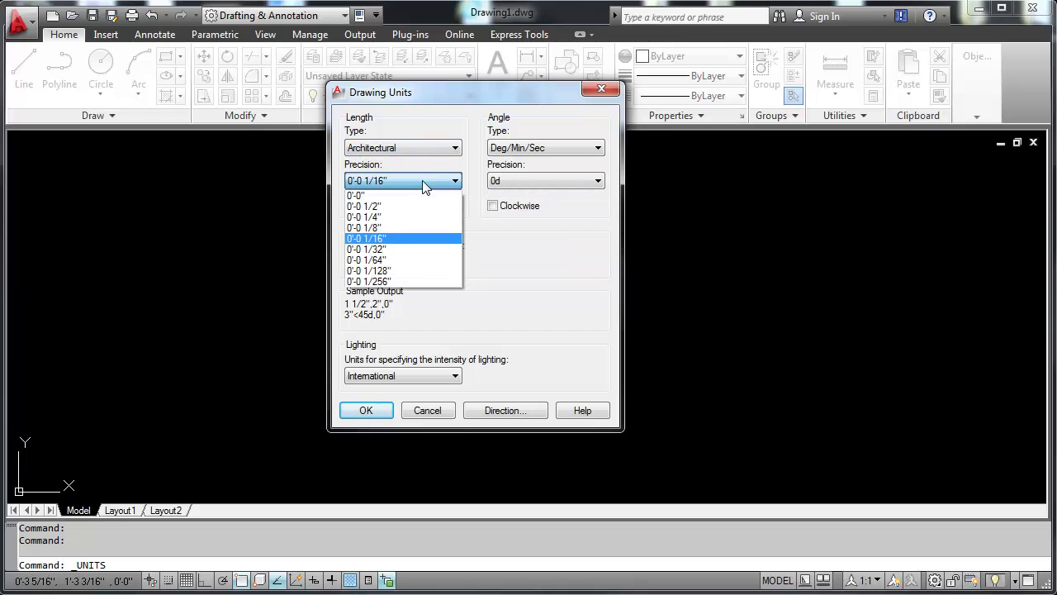
left_click(404, 147)
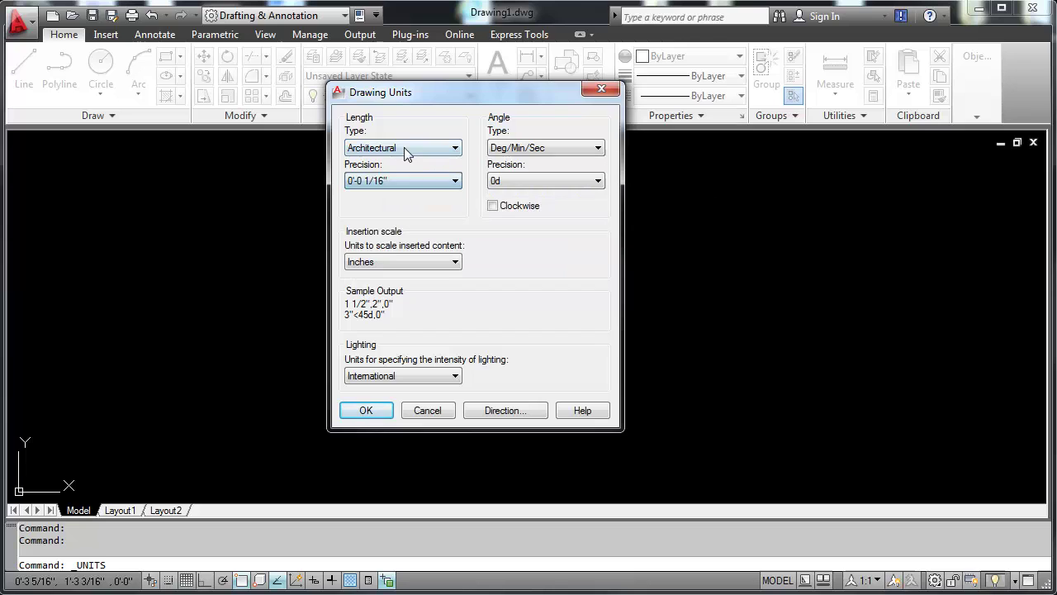
left_click(404, 147)
left_click(390, 172)
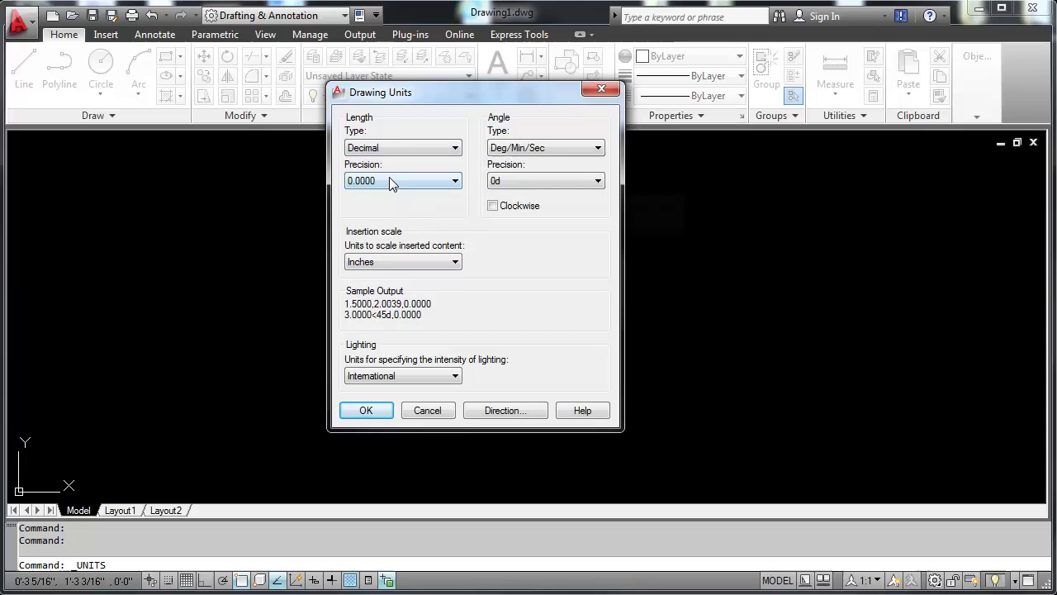
left_click(395, 181)
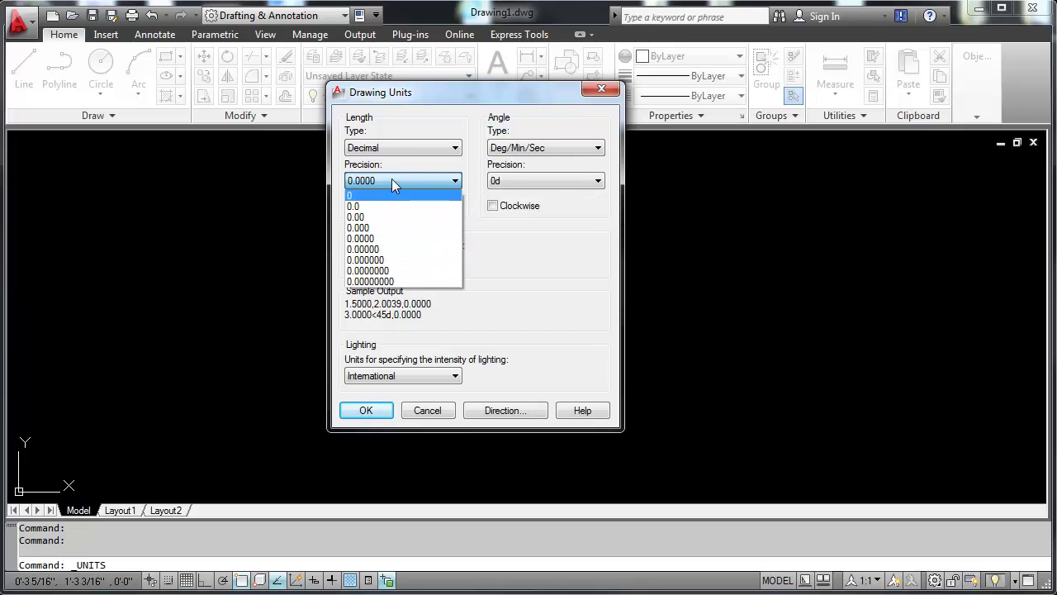
left_click(396, 178)
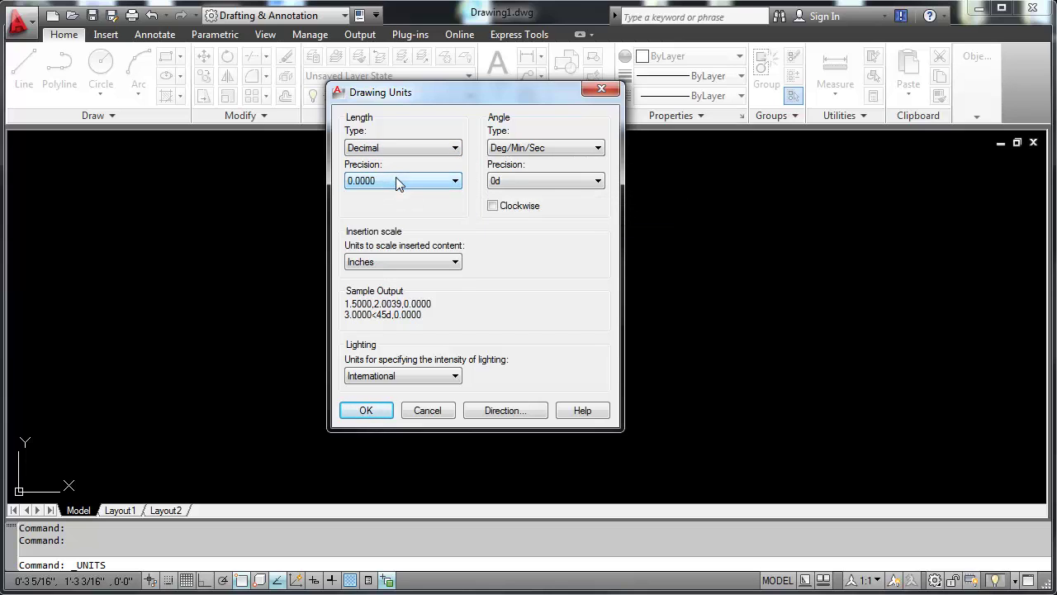
Step: Set the angle type to Decimal Degrees, keeping precision at 0
left_click(544, 152)
left_click(544, 165)
left_click(553, 152)
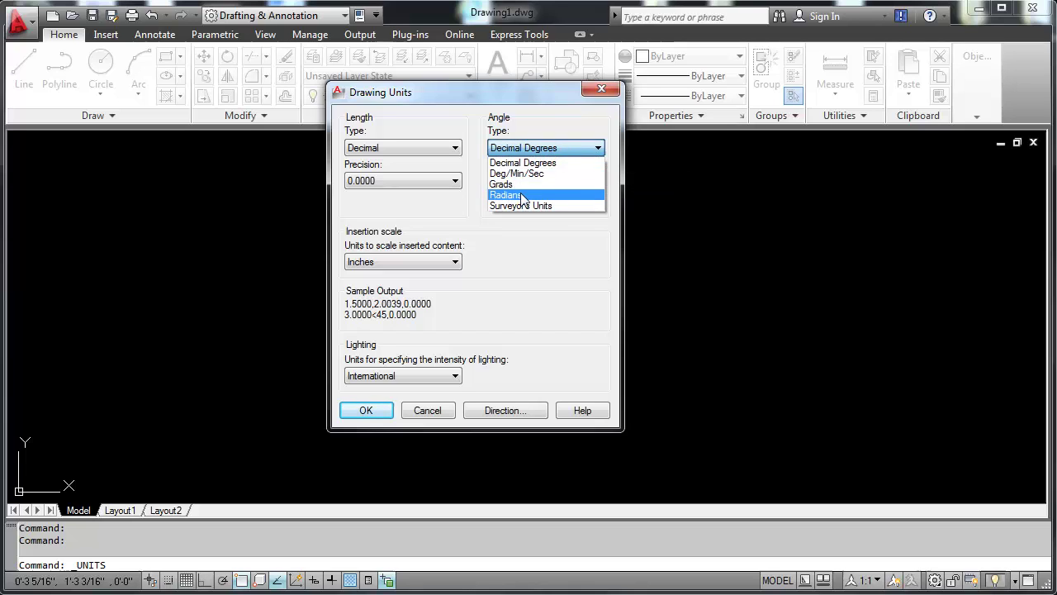
left_click(521, 161)
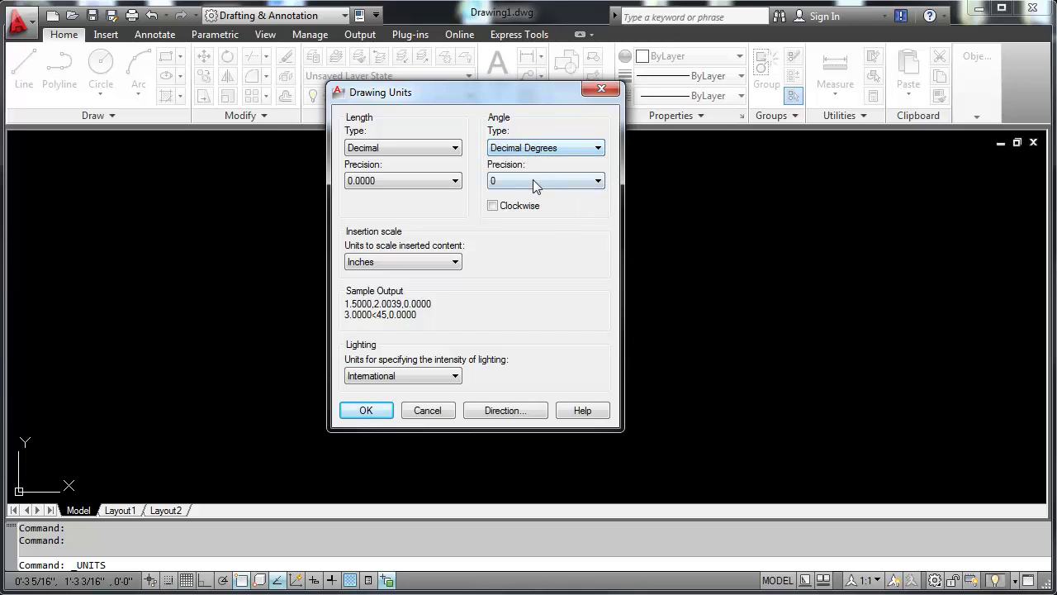
left_click(532, 180)
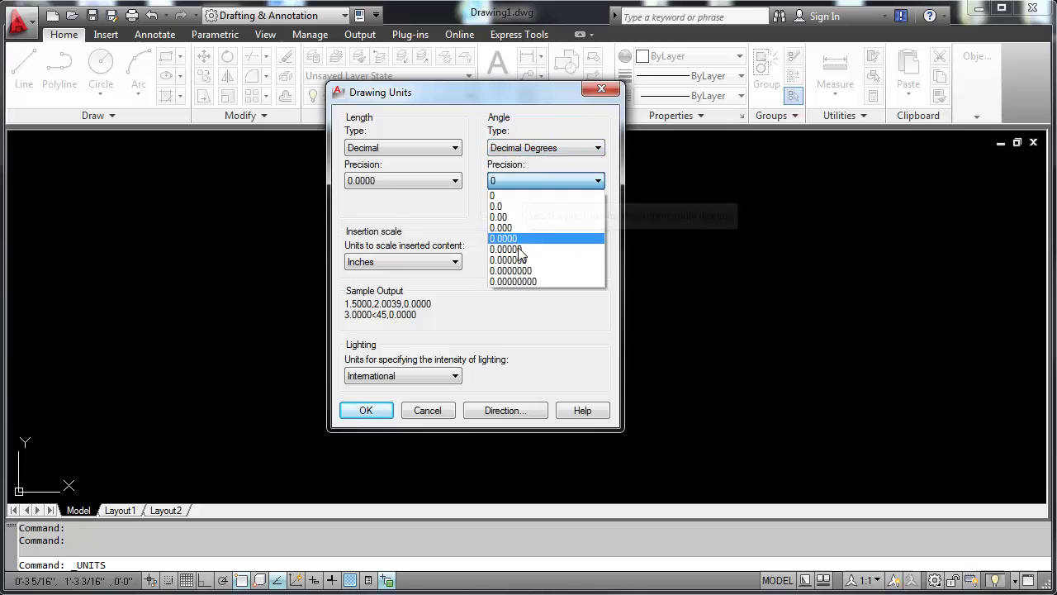
left_click(522, 180)
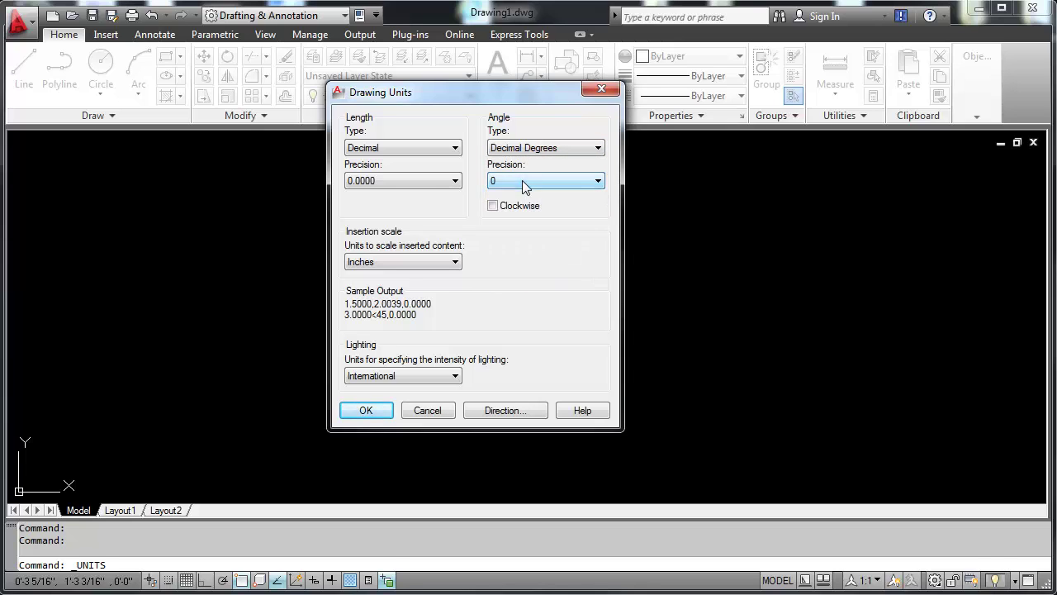
Step: Try Deg/Min/Sec angles at 0d, then settle on Grads at 0g precision
left_click(527, 155)
left_click(527, 170)
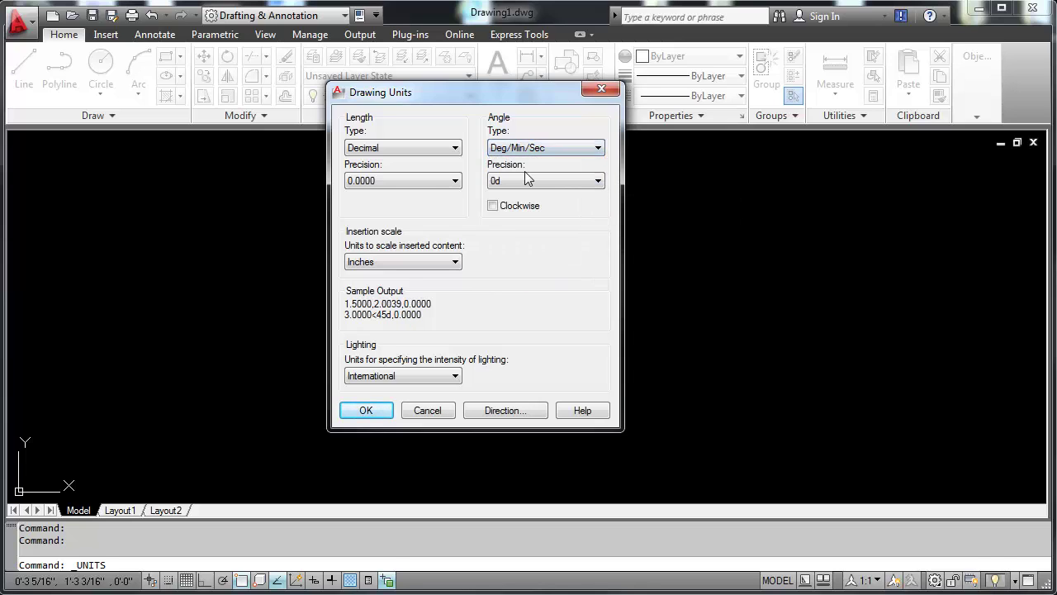
left_click(548, 182)
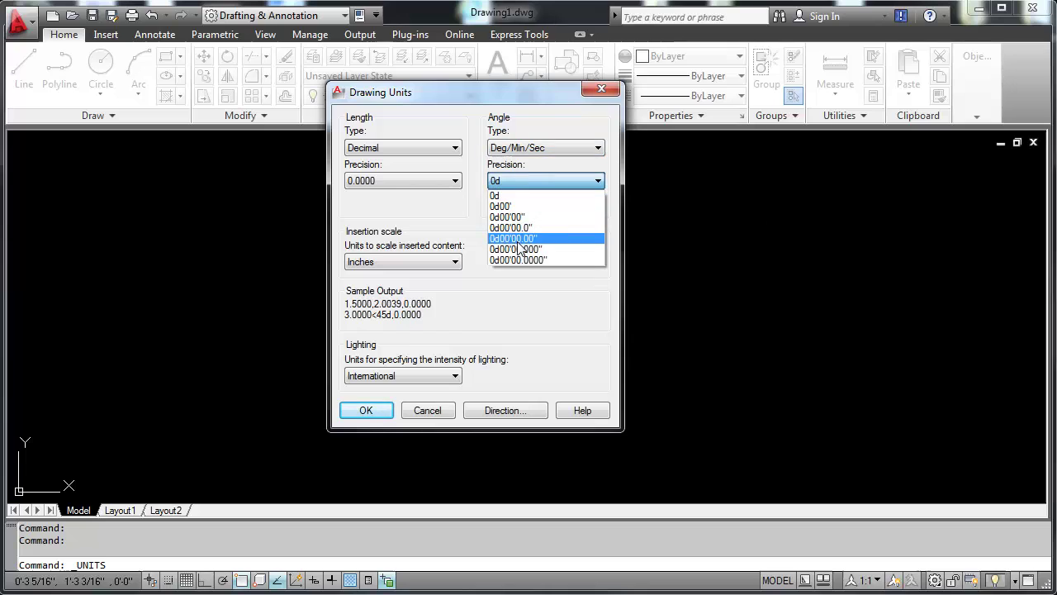
left_click(528, 178)
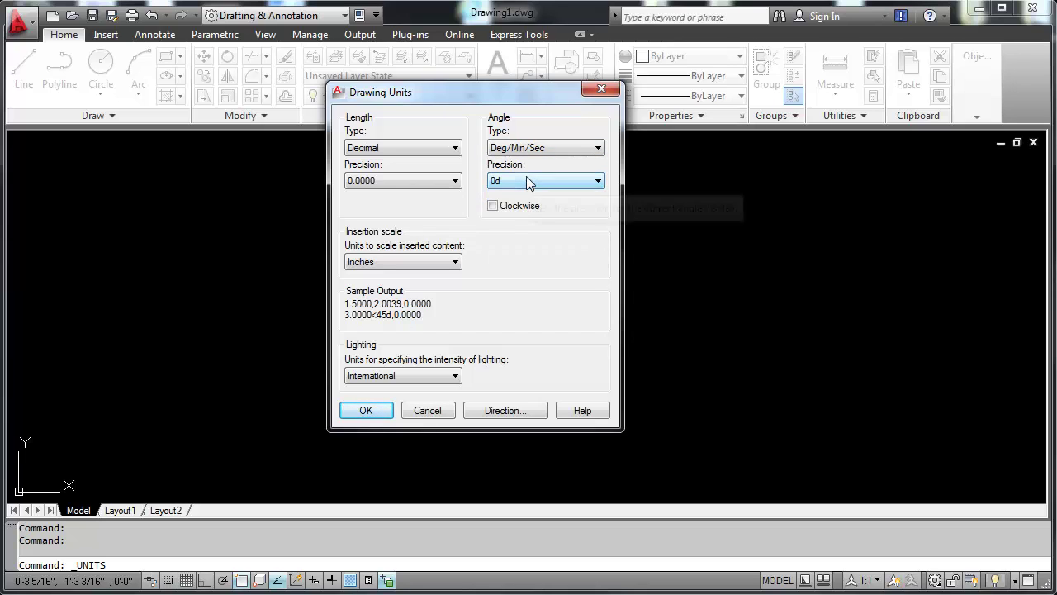
left_click(526, 148)
left_click(519, 183)
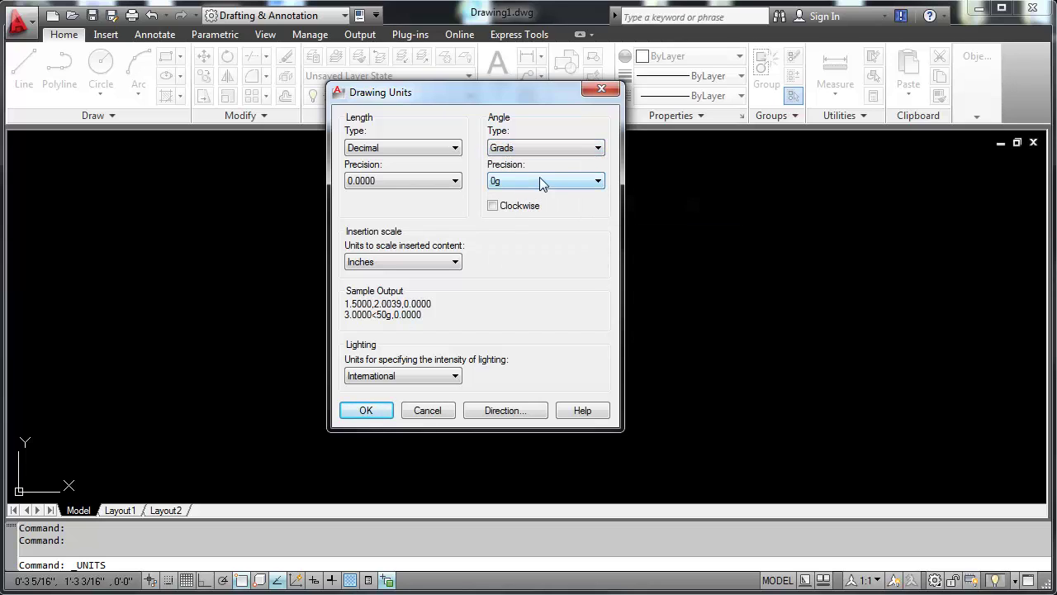
left_click(540, 177)
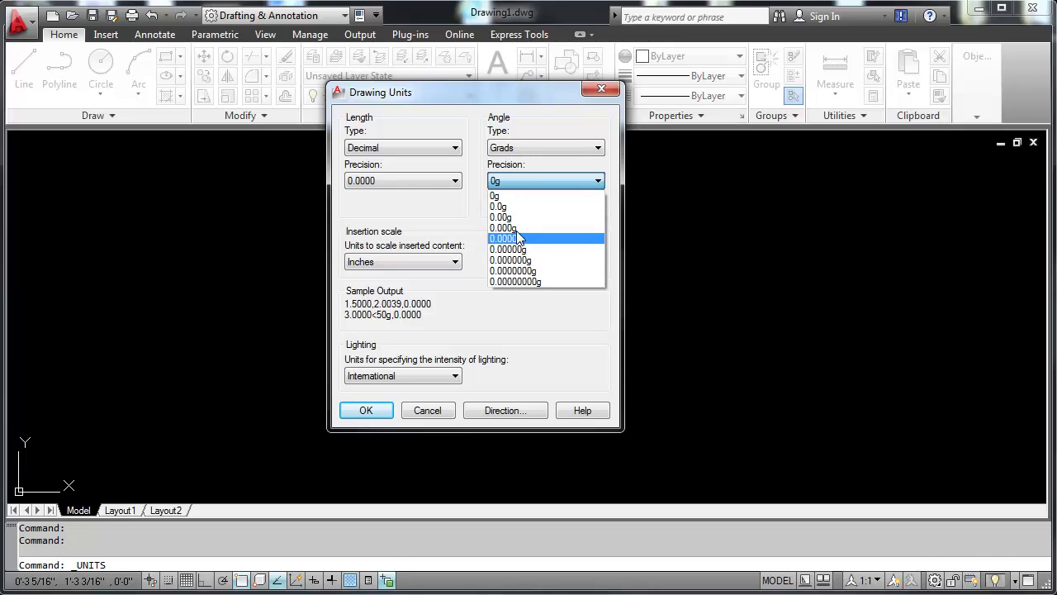
left_click(529, 146)
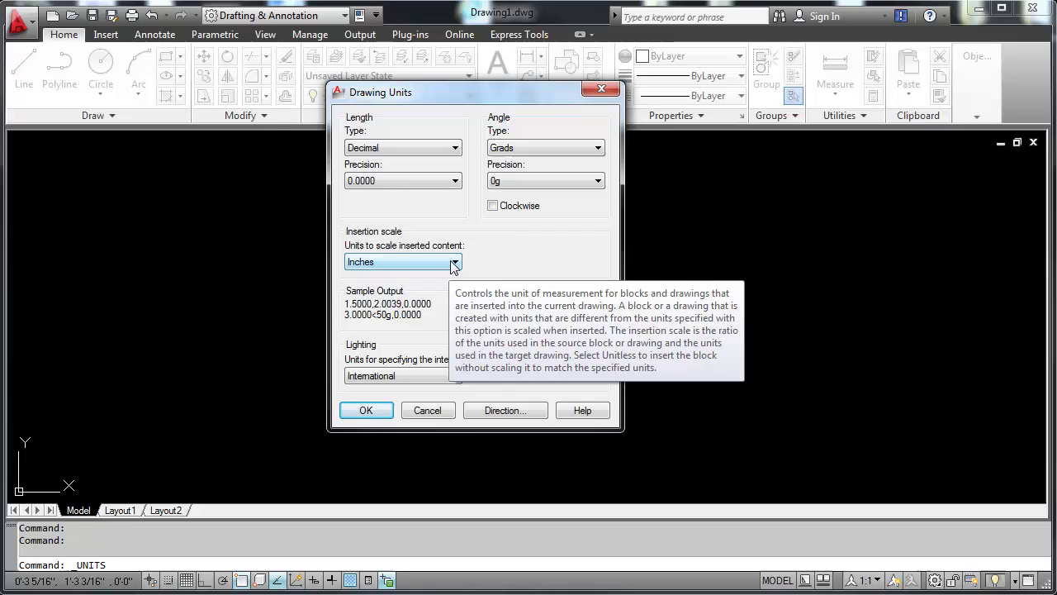
Step: Confirm East as the base angle, return angles to Decimal Degrees, and apply the units
left_click(504, 411)
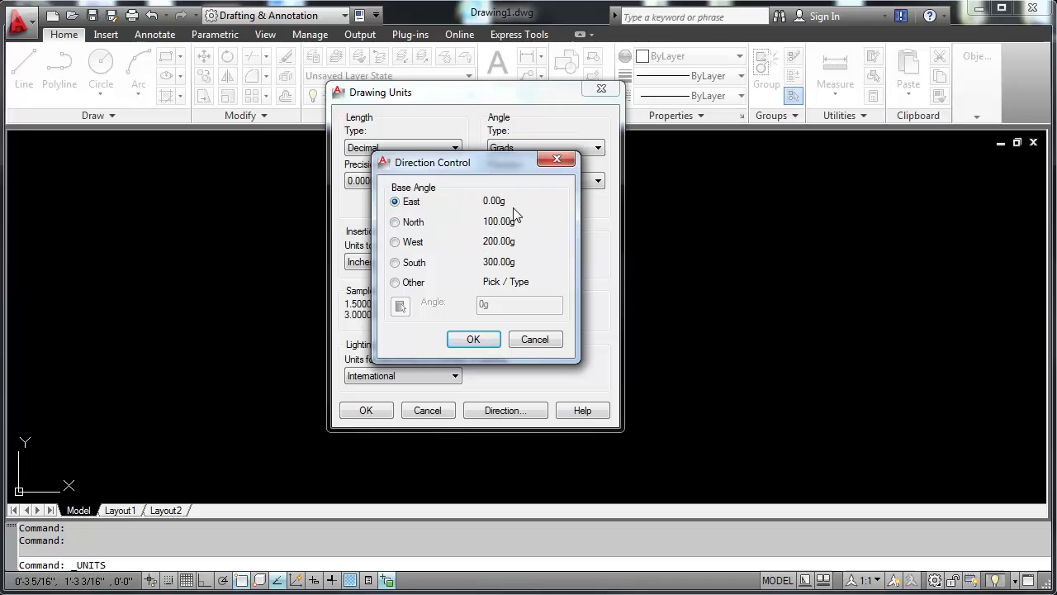
left_click(468, 339)
left_click(582, 148)
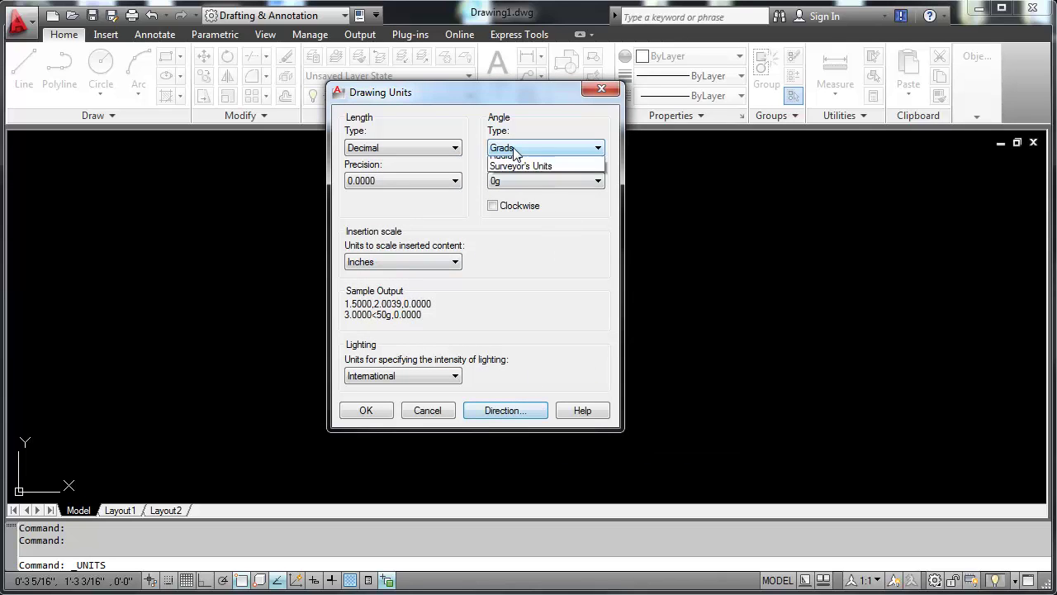
left_click(545, 162)
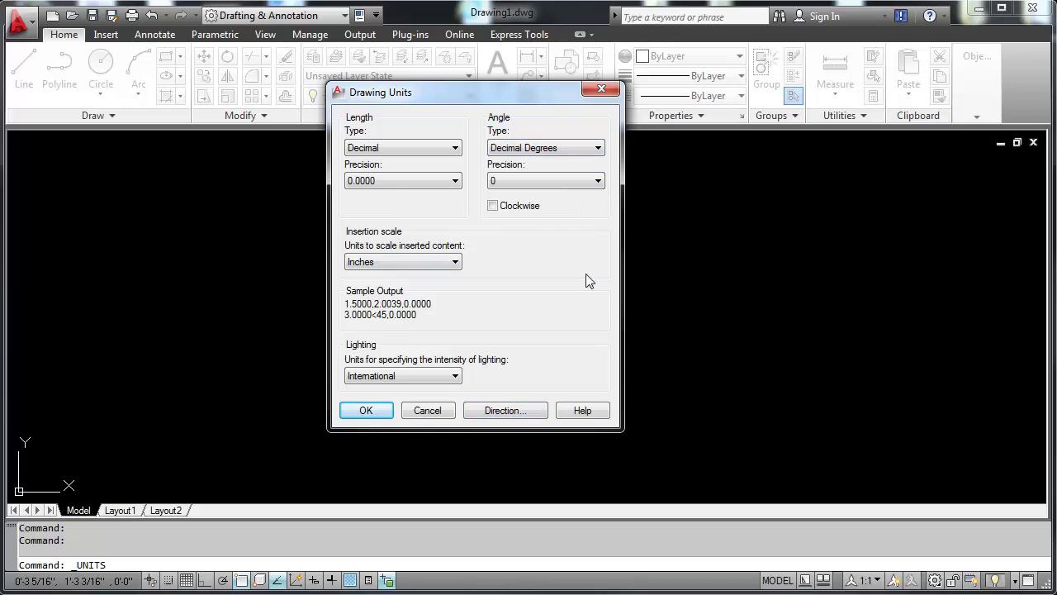
left_click(377, 410)
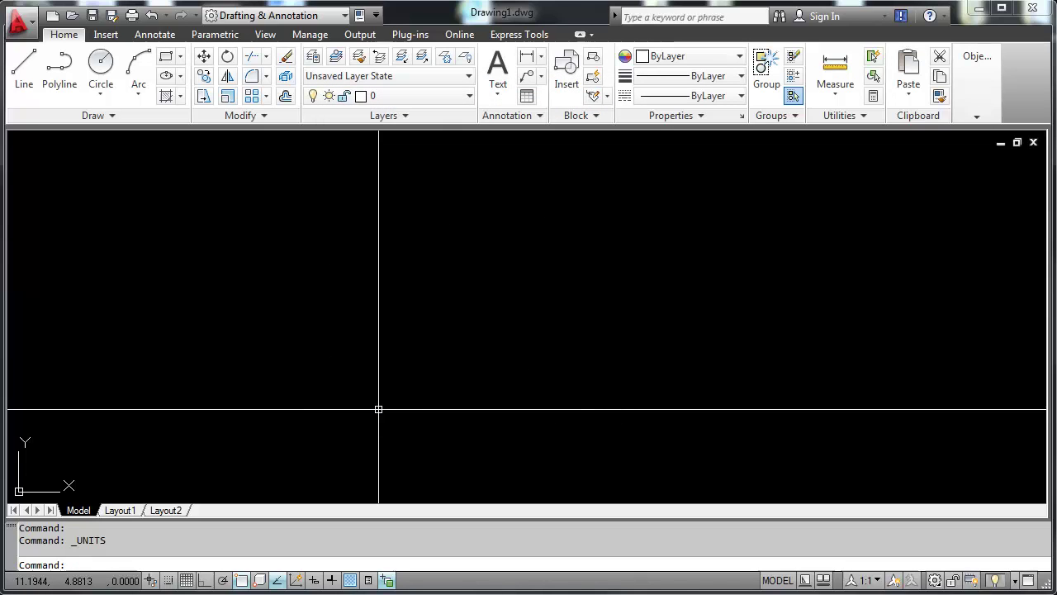
Step: Review the Options Display, User Preferences and 3D Modeling tabs, then close Options unchanged
left_click(23, 27)
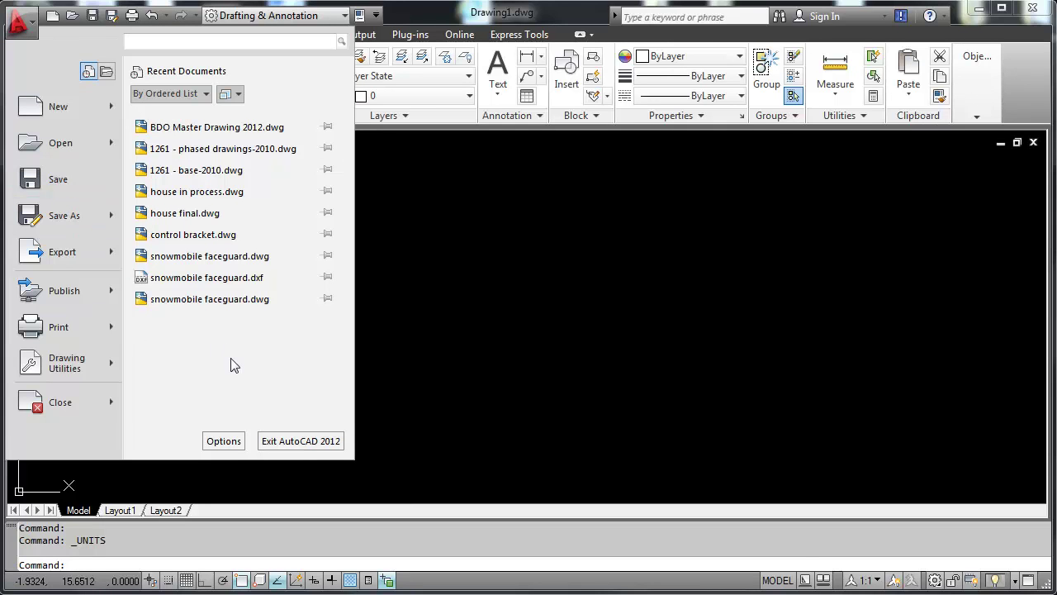
left_click(225, 442)
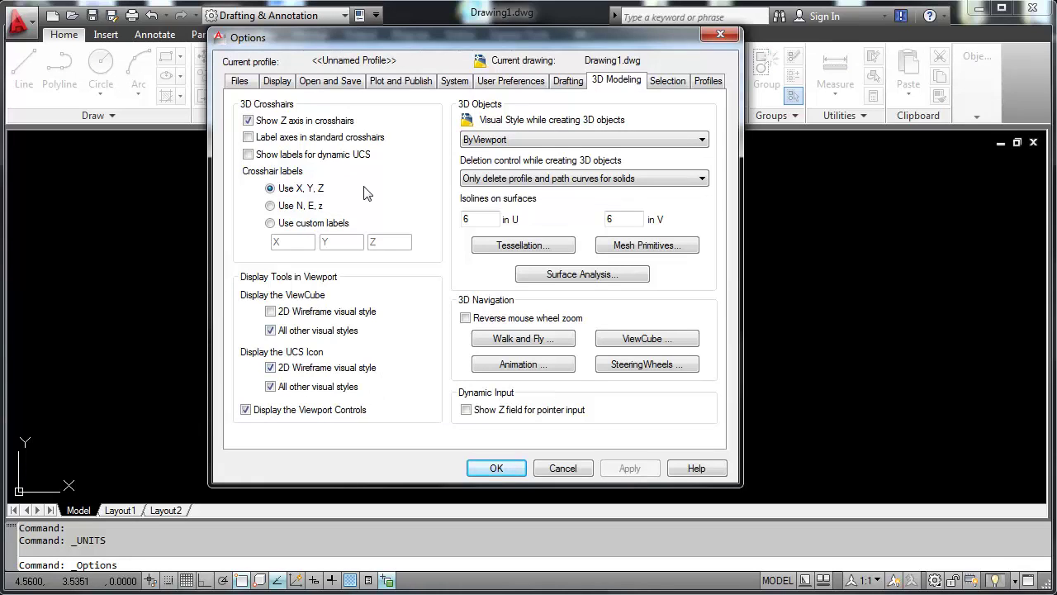
left_click(279, 82)
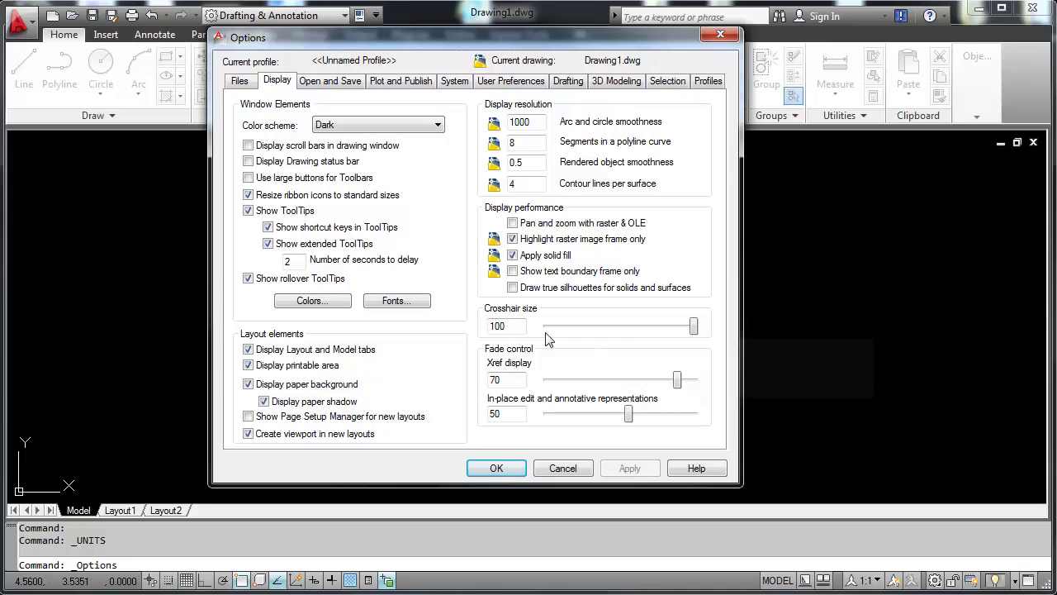
left_click(510, 83)
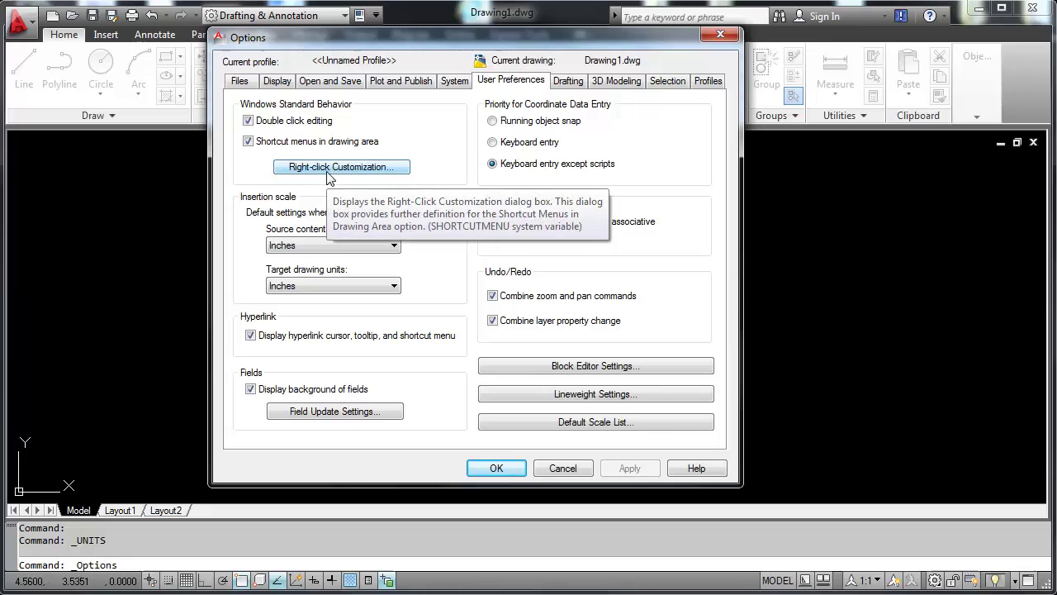
left_click(615, 86)
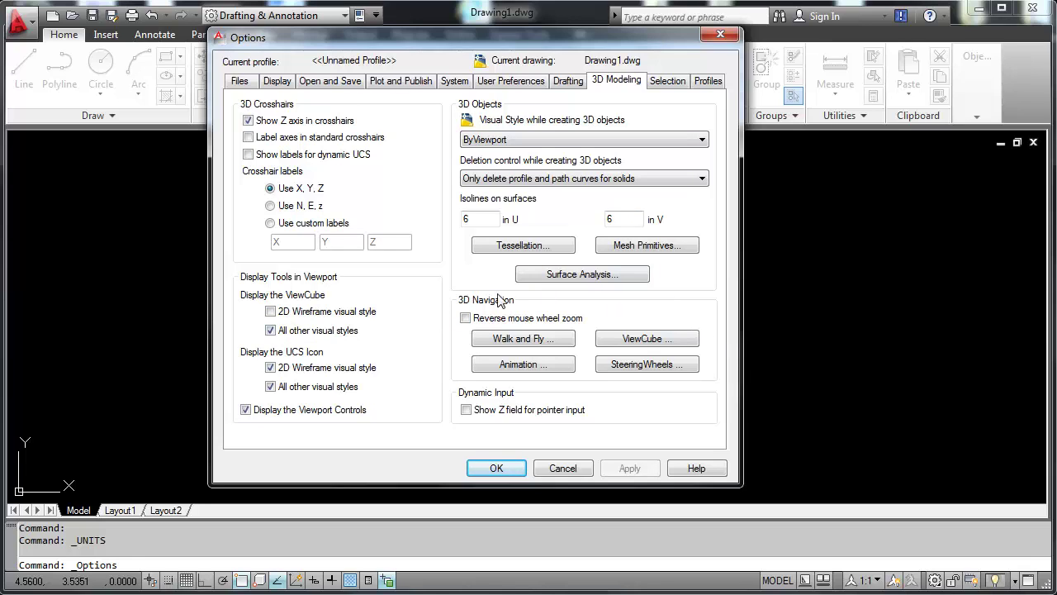
left_click(720, 34)
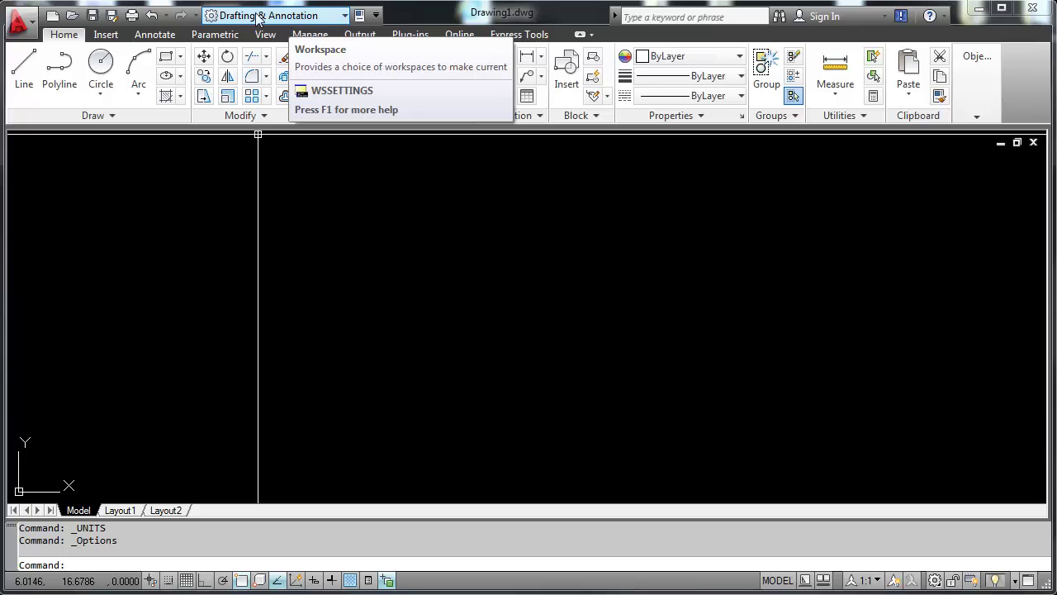
left_click(344, 16)
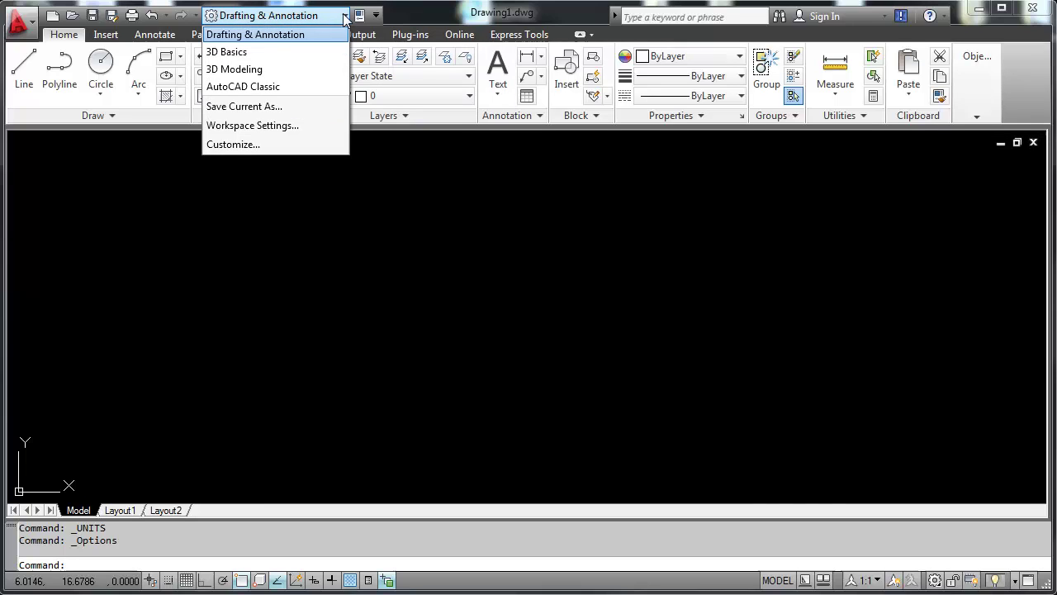
left_click(272, 87)
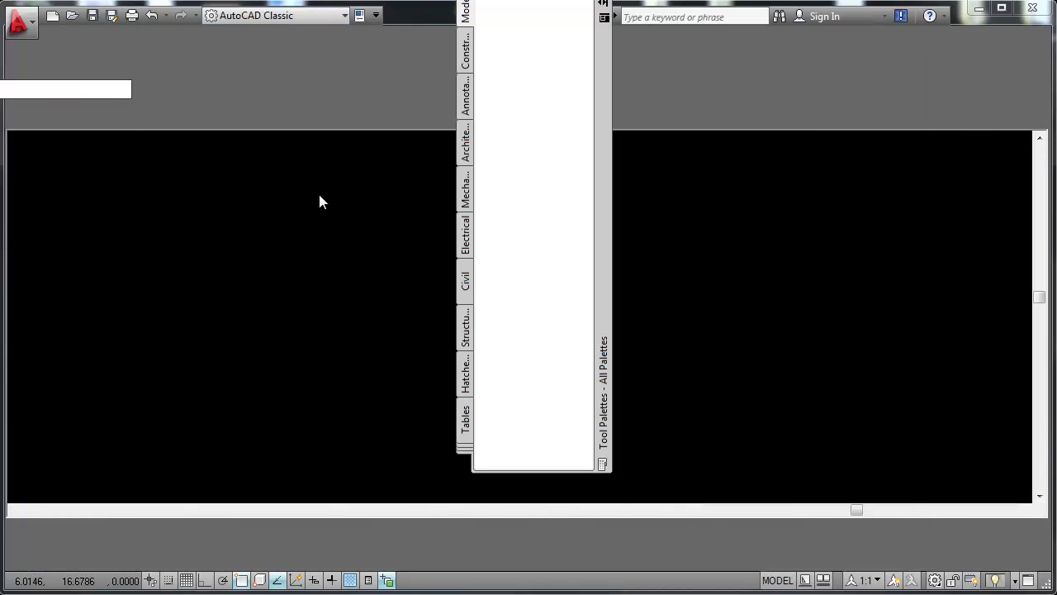
left_click_drag(601, 165, 963, 213)
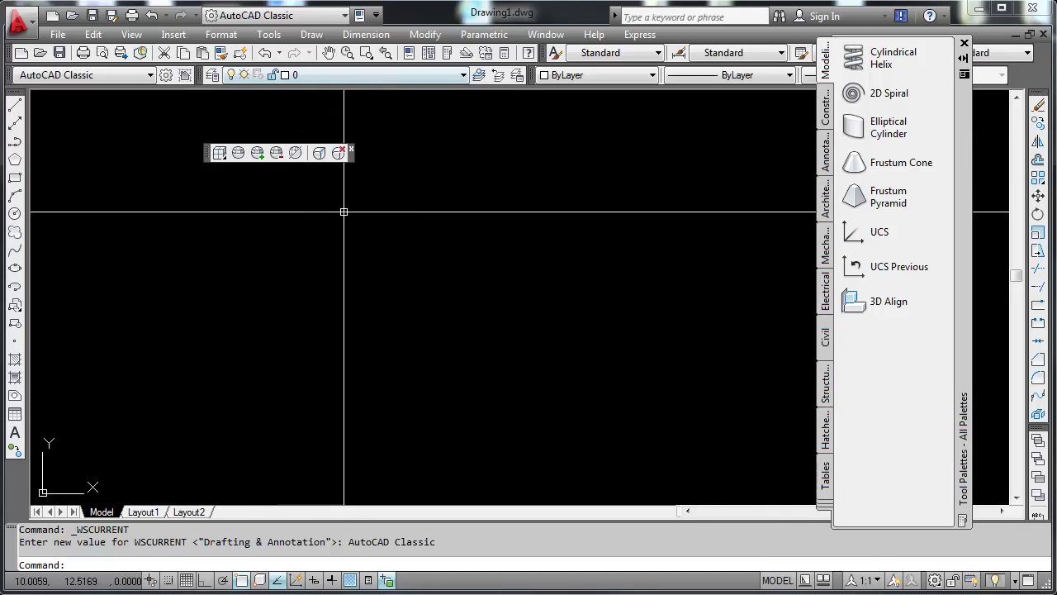
left_click(344, 16)
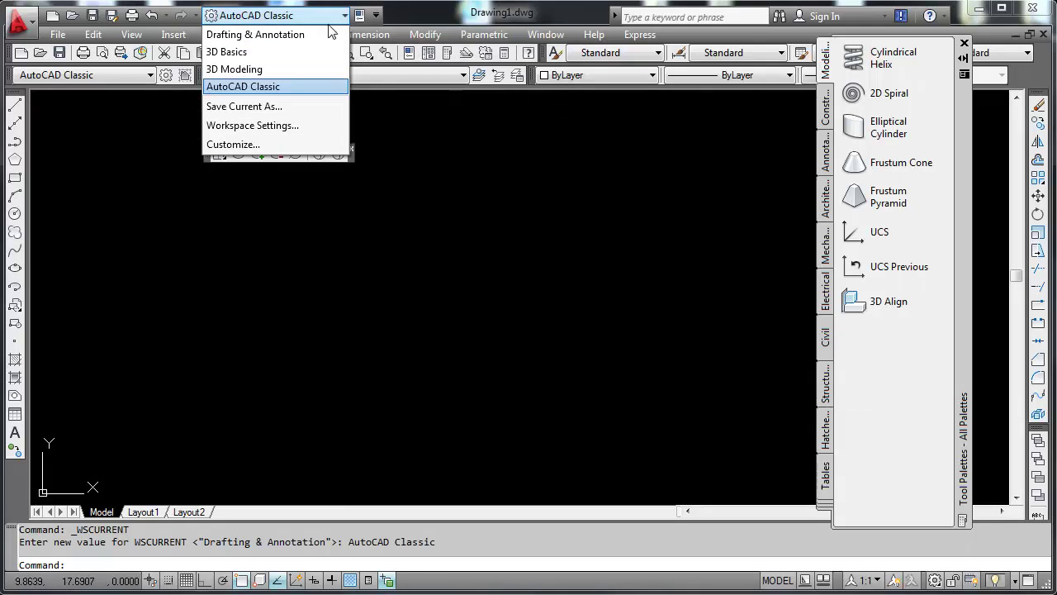
left_click(249, 70)
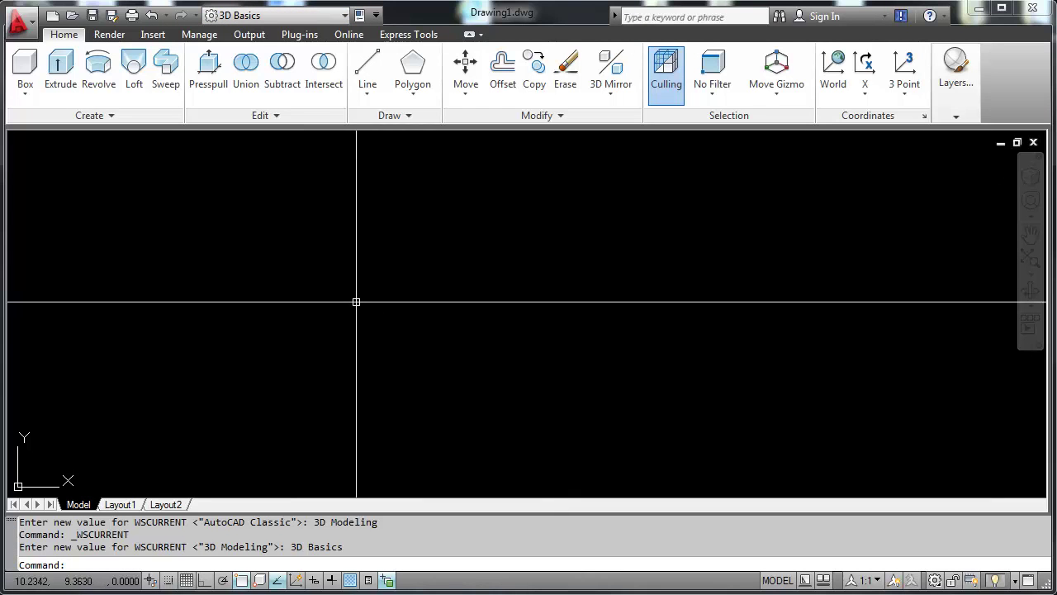
left_click(344, 15)
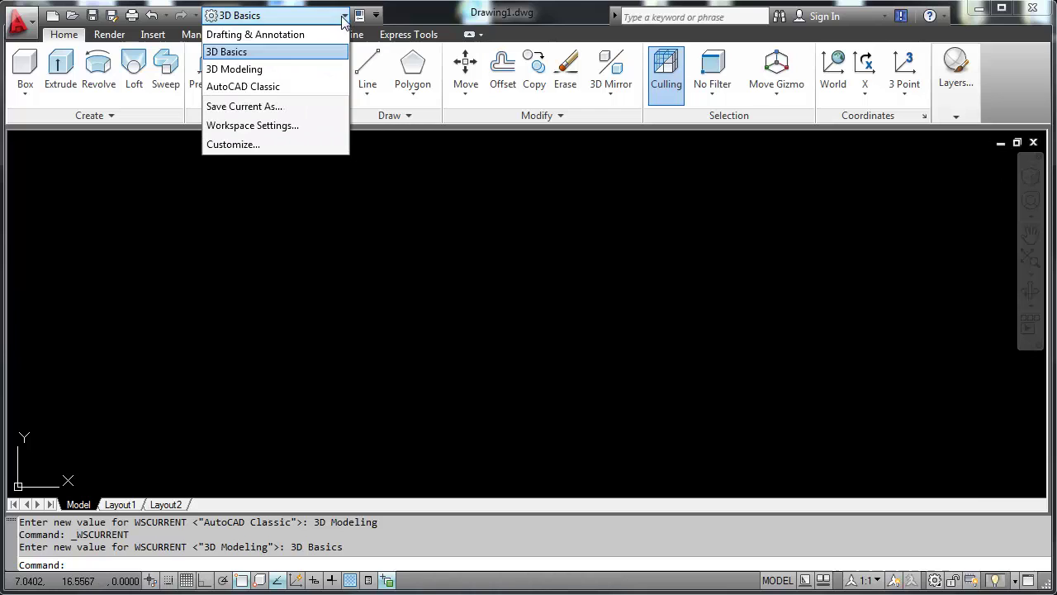
left_click(297, 36)
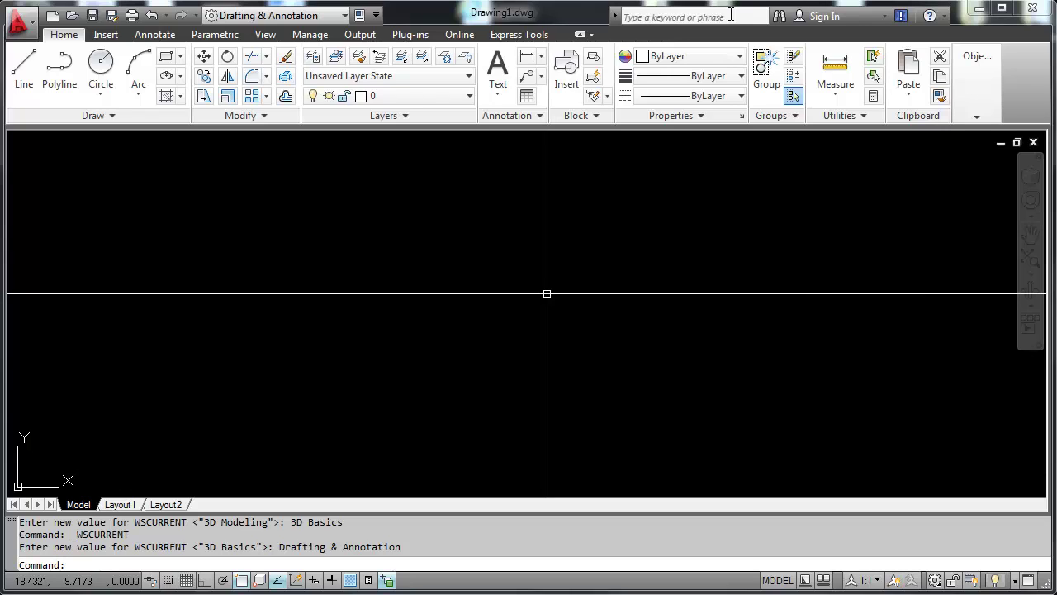
left_click(929, 15)
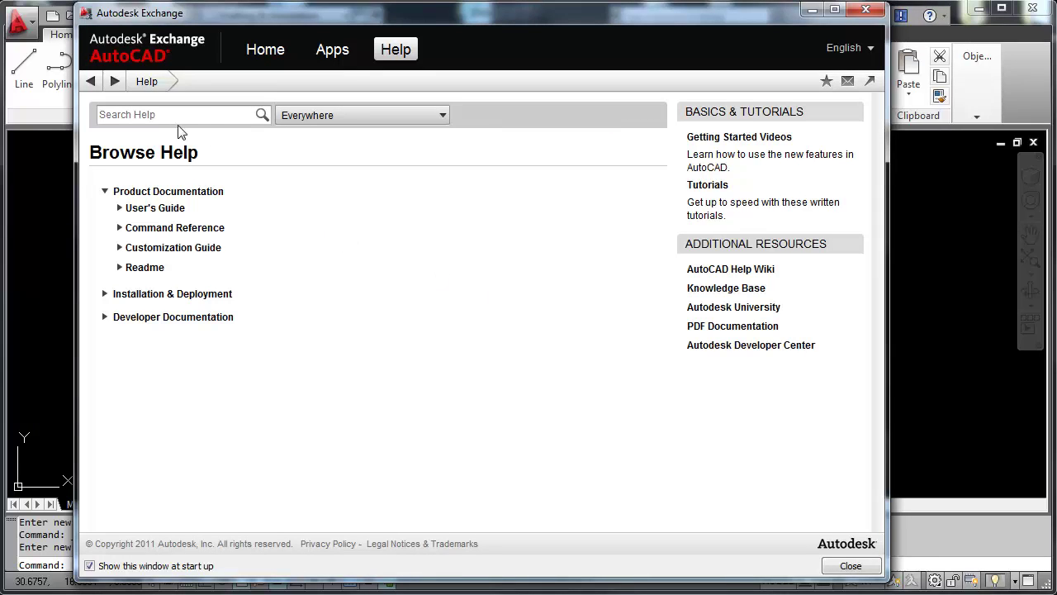
key("Escape")
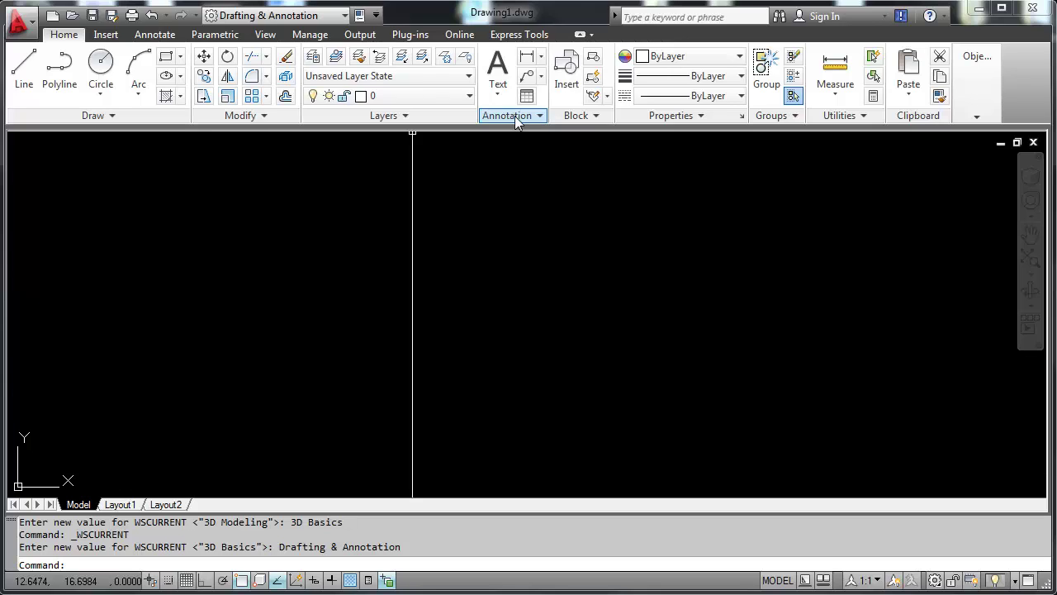
Step: Browse the Insert, Parametric and Express Tools ribbon tabs, then return to Home
mouse_move(980, 113)
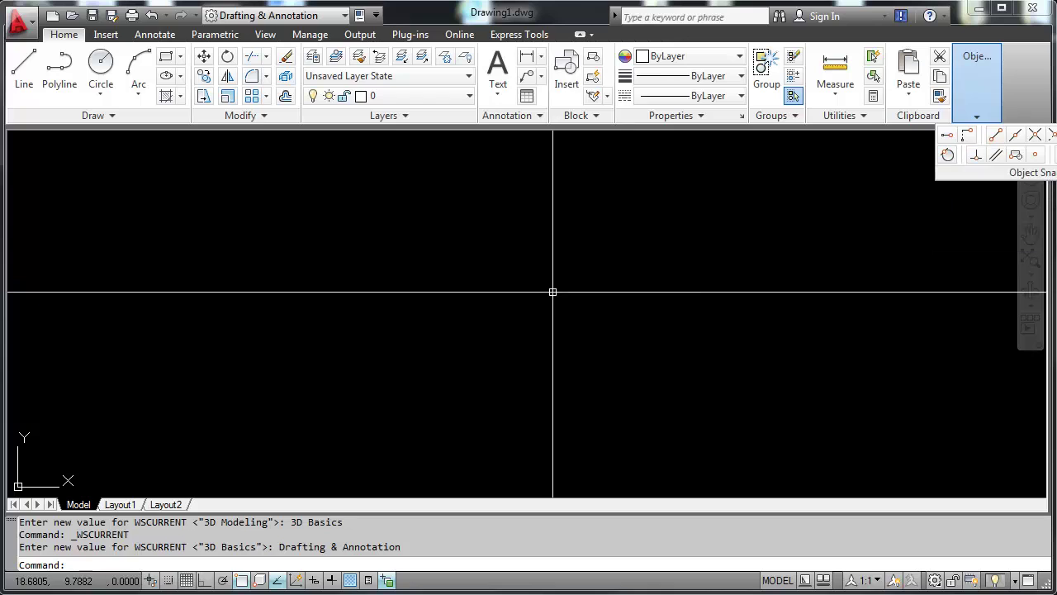
left_click(105, 38)
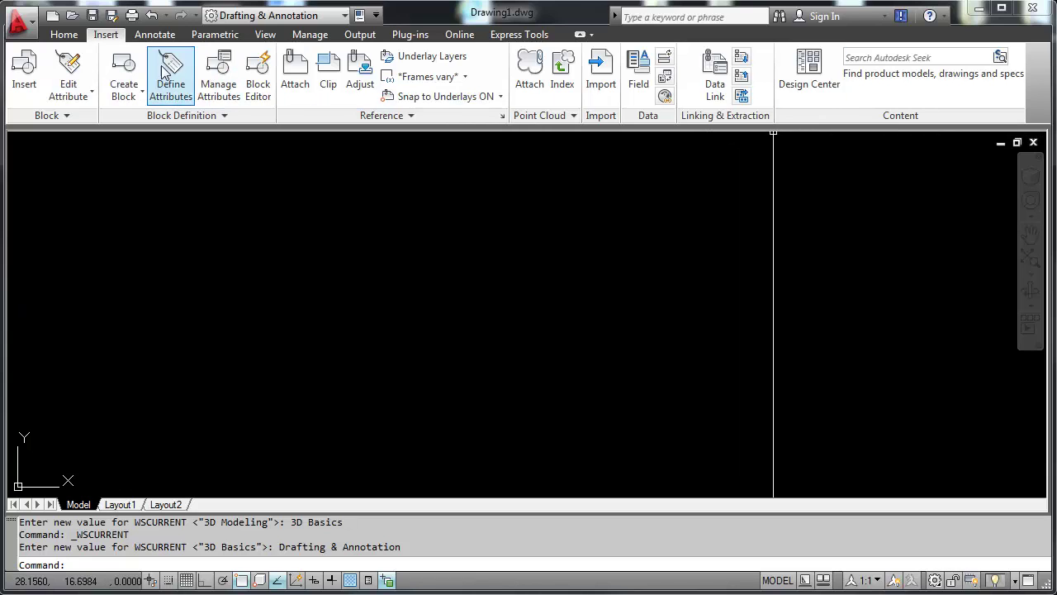
left_click(214, 35)
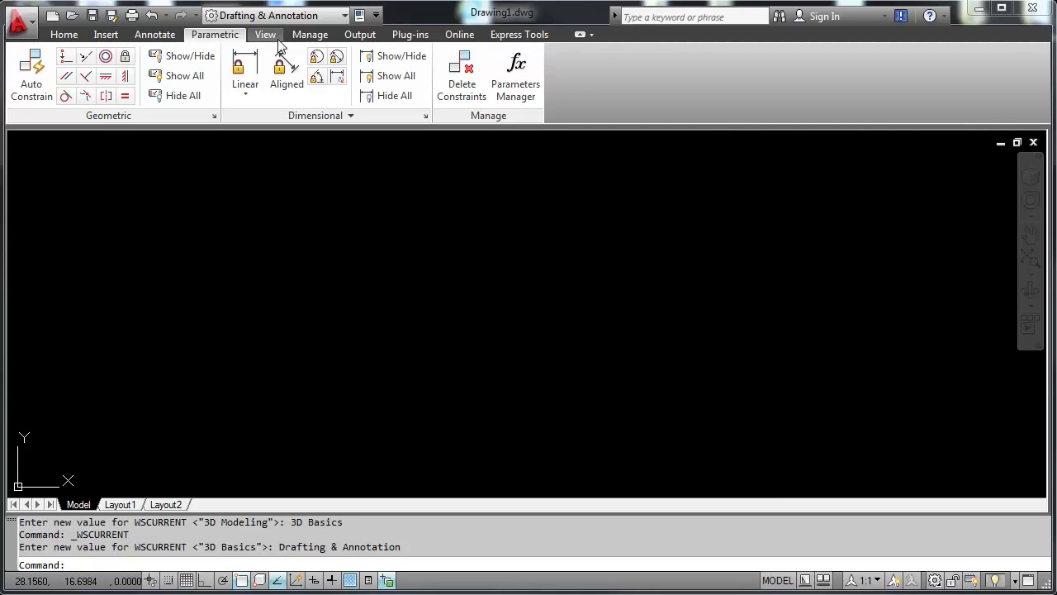
left_click(518, 35)
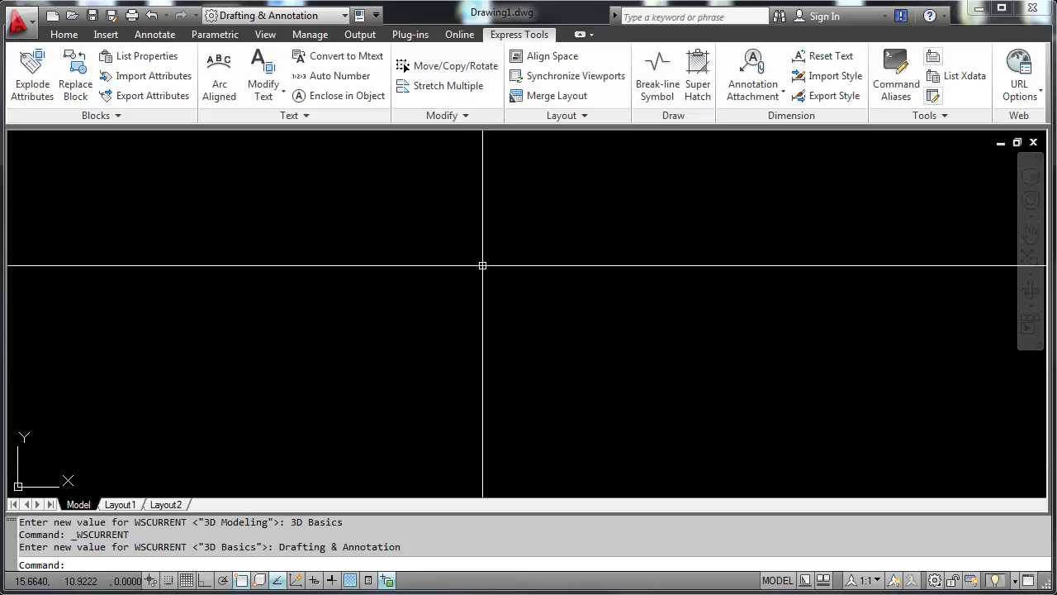
left_click(63, 34)
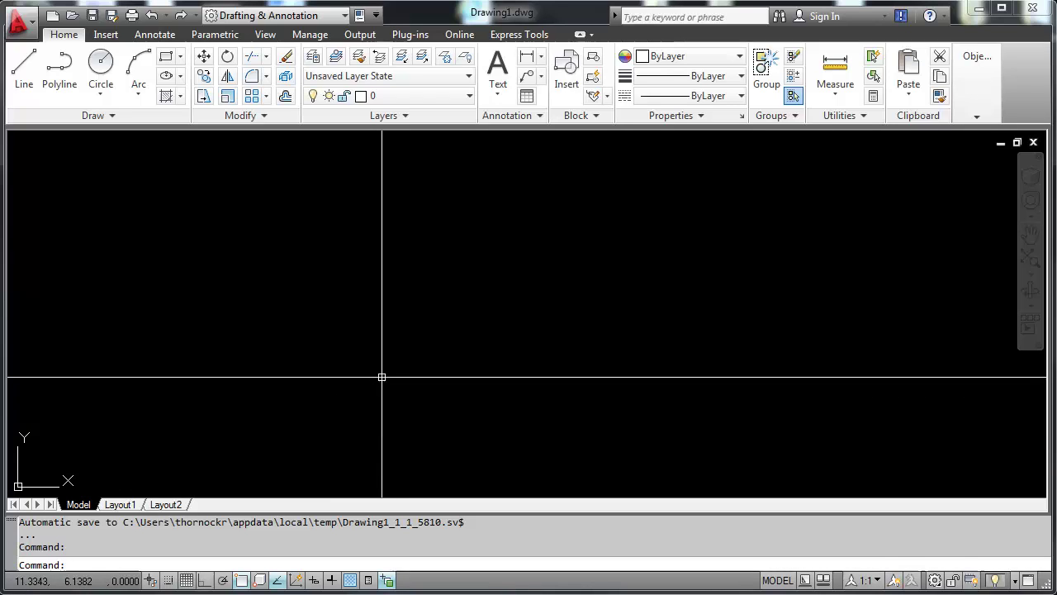
Step: Draw a zigzag chain of nine connected line segments near the drawing centre
left_click(22, 72)
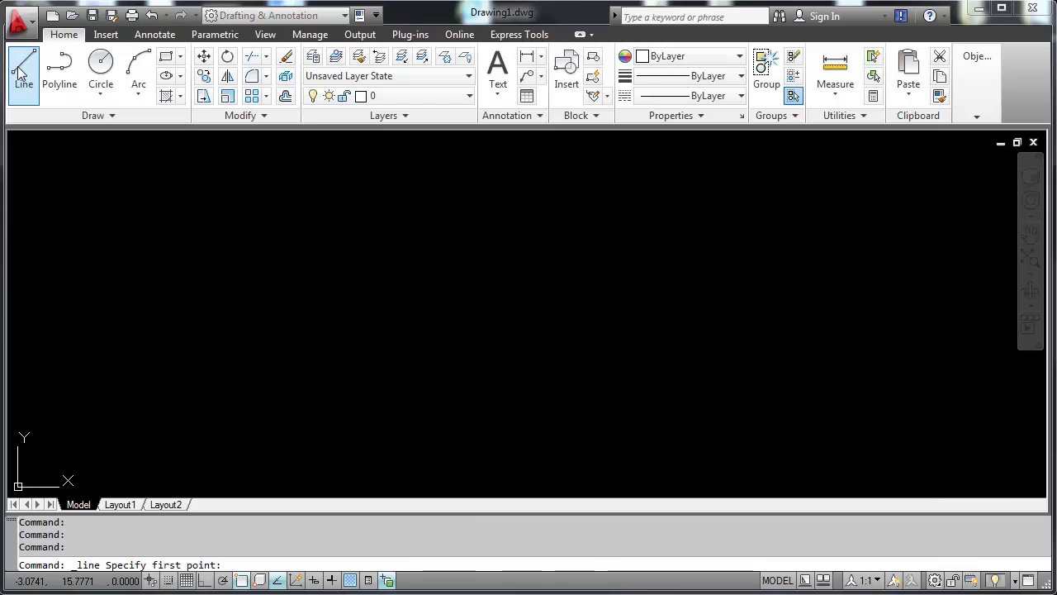
left_click(338, 392)
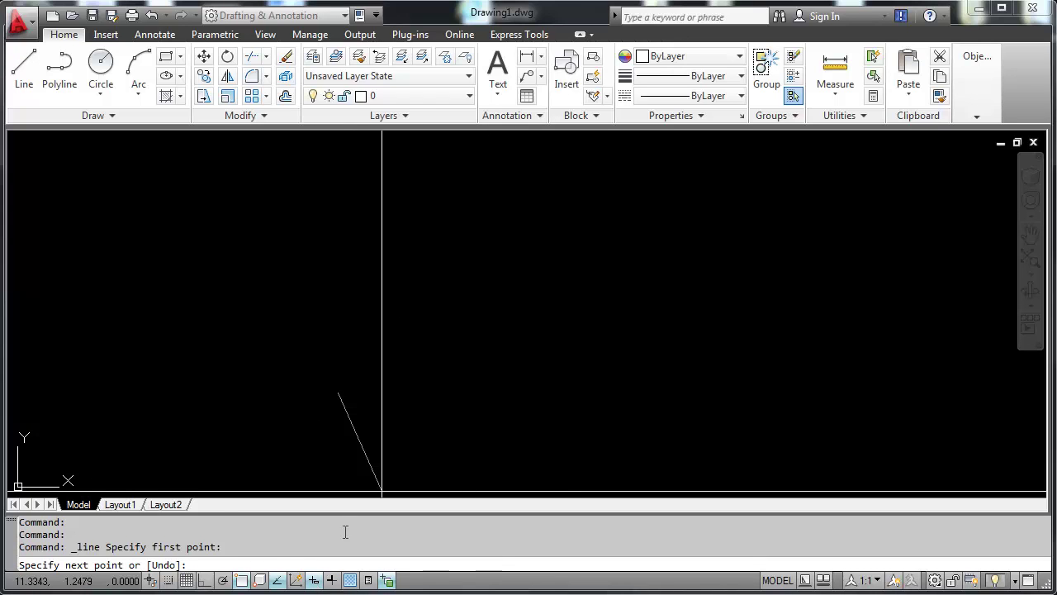
left_click(438, 311)
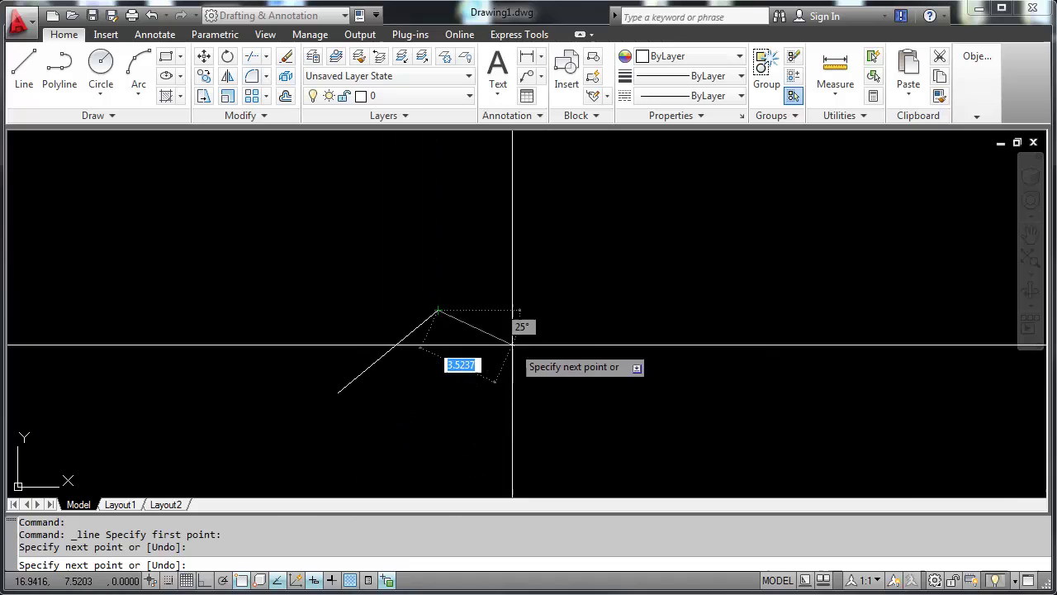
left_click(564, 341)
left_click(413, 394)
left_click(569, 194)
left_click(361, 251)
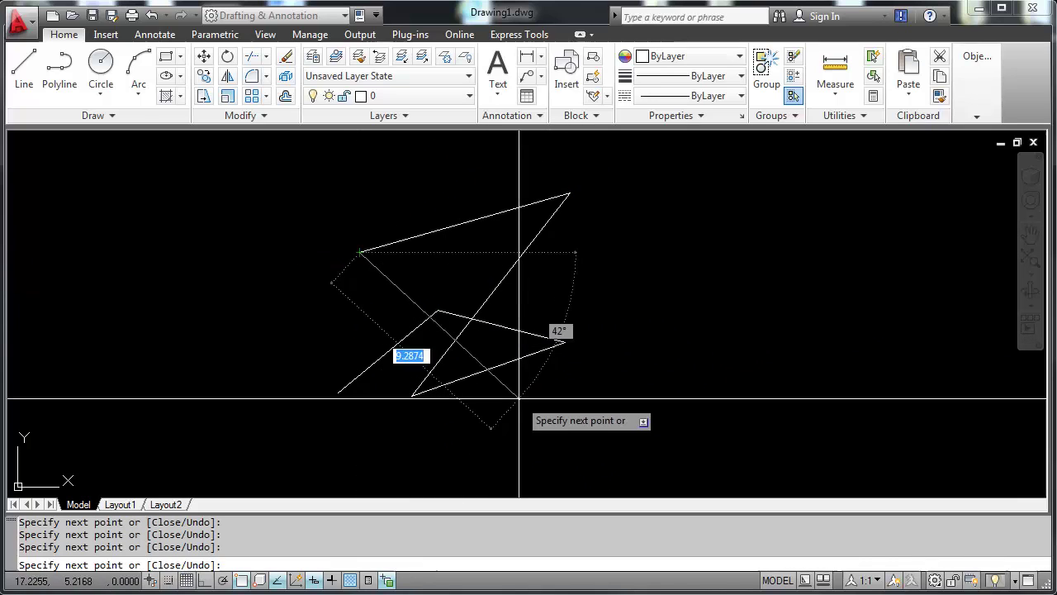
left_click(523, 401)
left_click(560, 299)
left_click(456, 252)
key("Return")
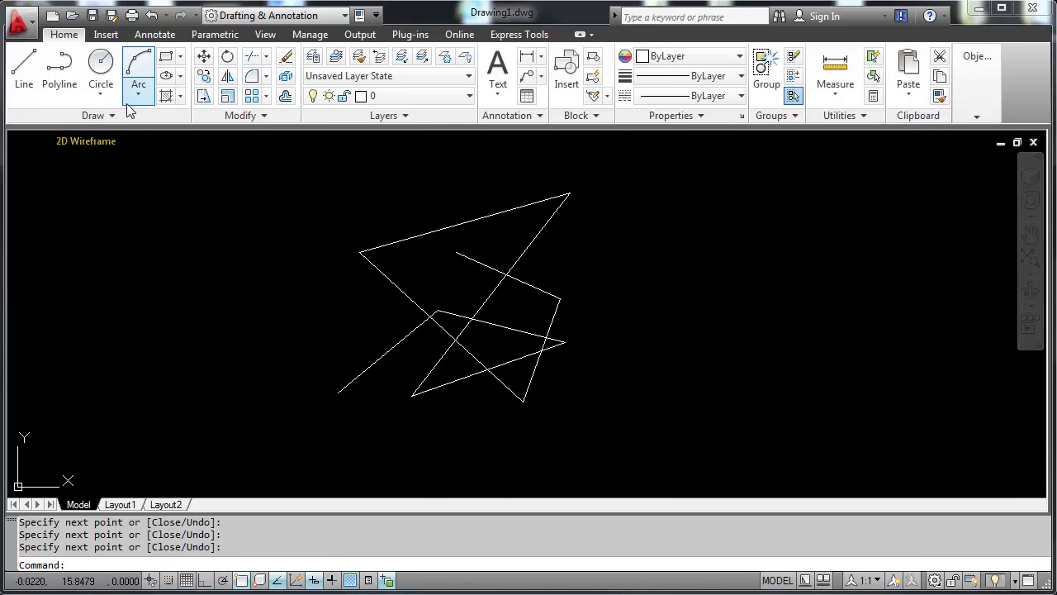
Step: Draw two overlapping circles over the line chain
left_click(101, 66)
left_click(406, 270)
left_click(433, 243)
key("Return")
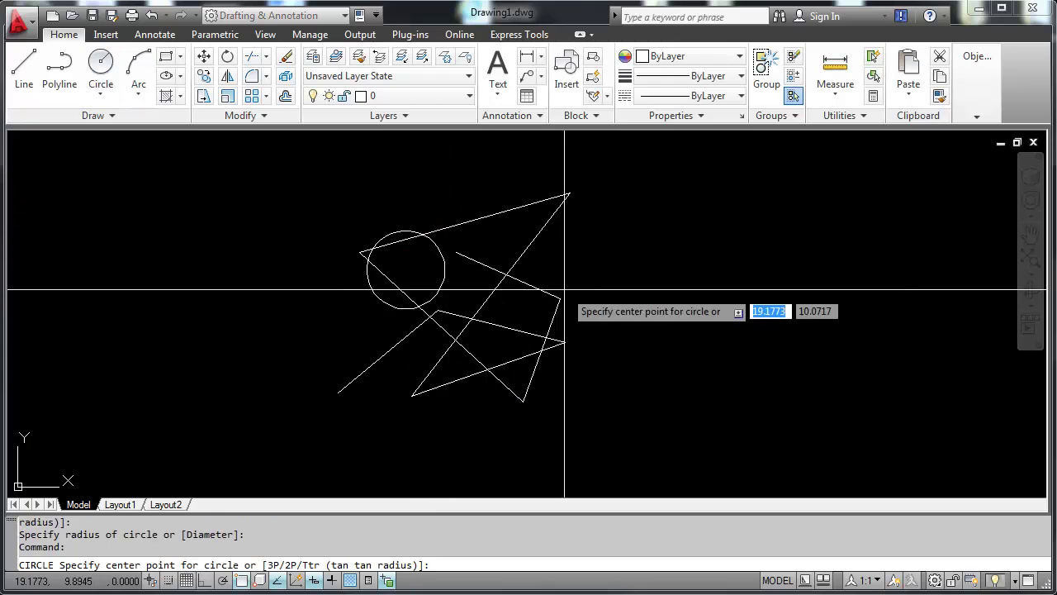
left_click(502, 301)
left_click(567, 281)
key("Return")
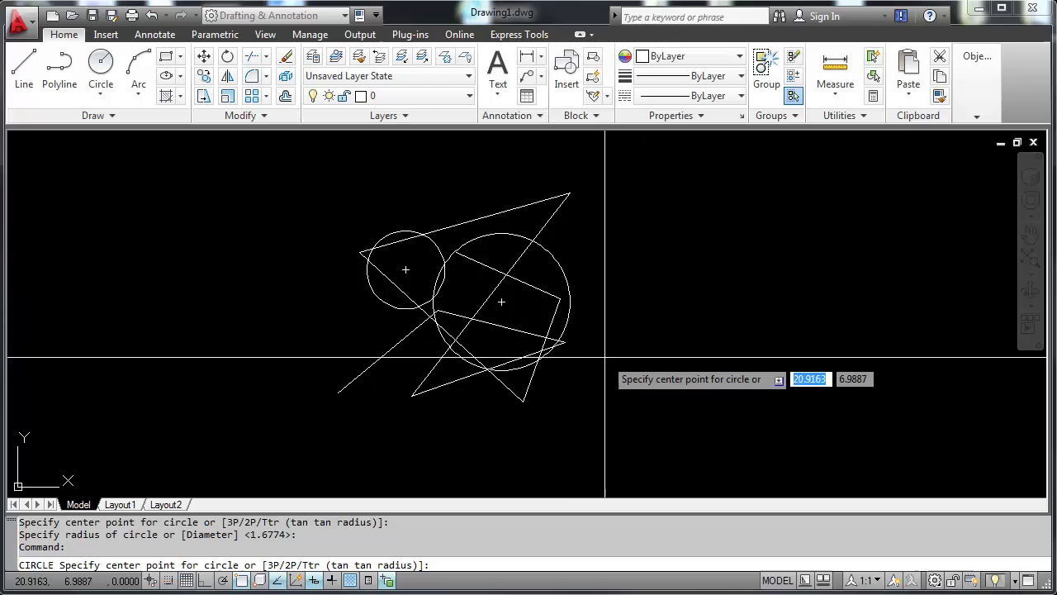
scroll(578, 330, "up", 2)
scroll(537, 314, "down", 5)
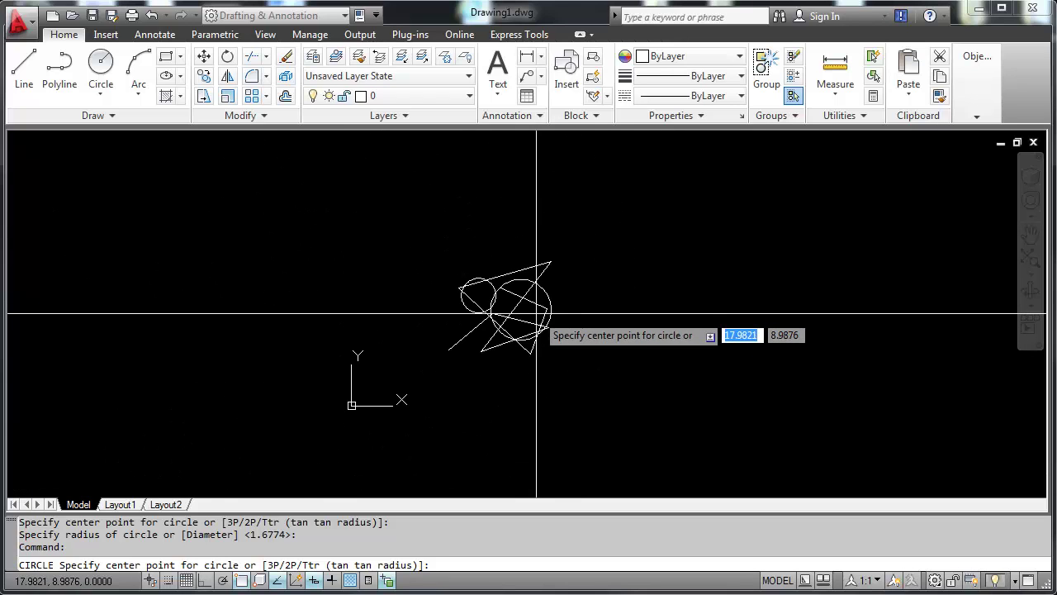
scroll(537, 313, "up", 3)
scroll(521, 318, "down", 3)
scroll(528, 339, "up", 1)
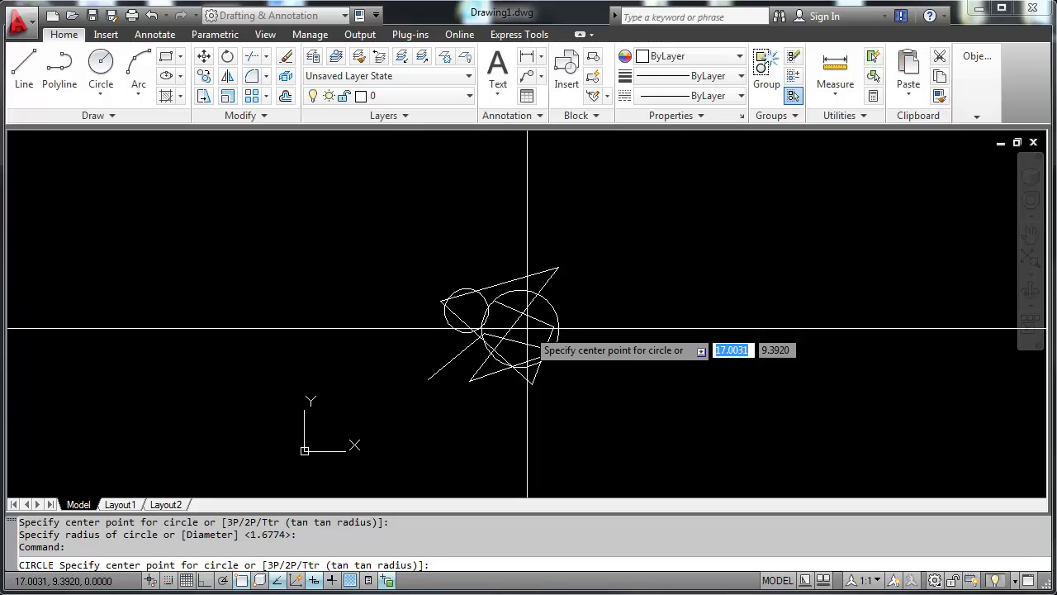
mouse_move(528, 330)
middle_mouse_down()
mouse_move(288, 321)
mouse_move(308, 309)
mouse_move(655, 329)
mouse_move(486, 367)
middle_mouse_up()
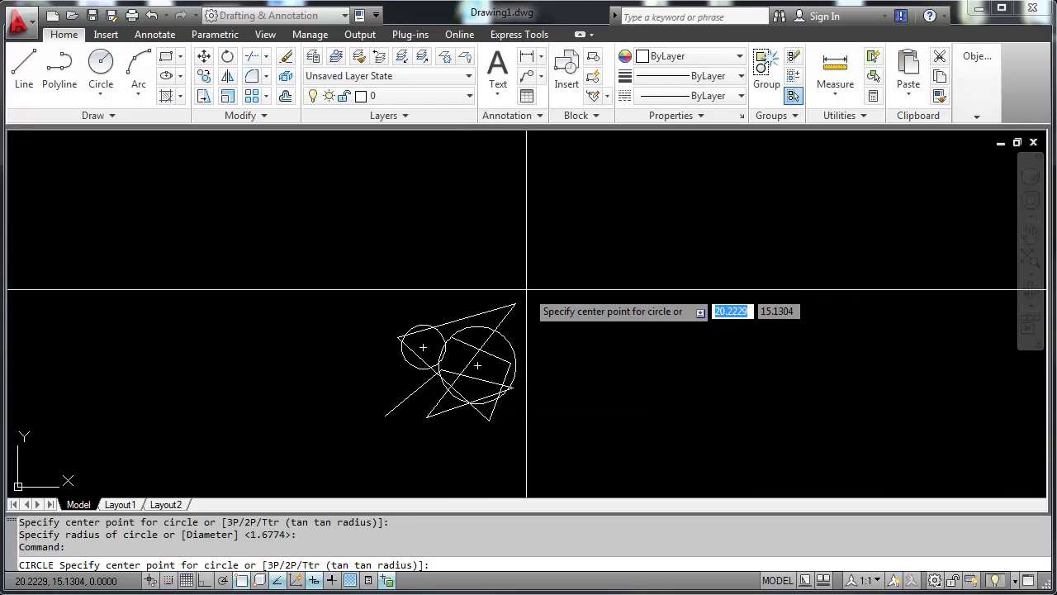
key("Return")
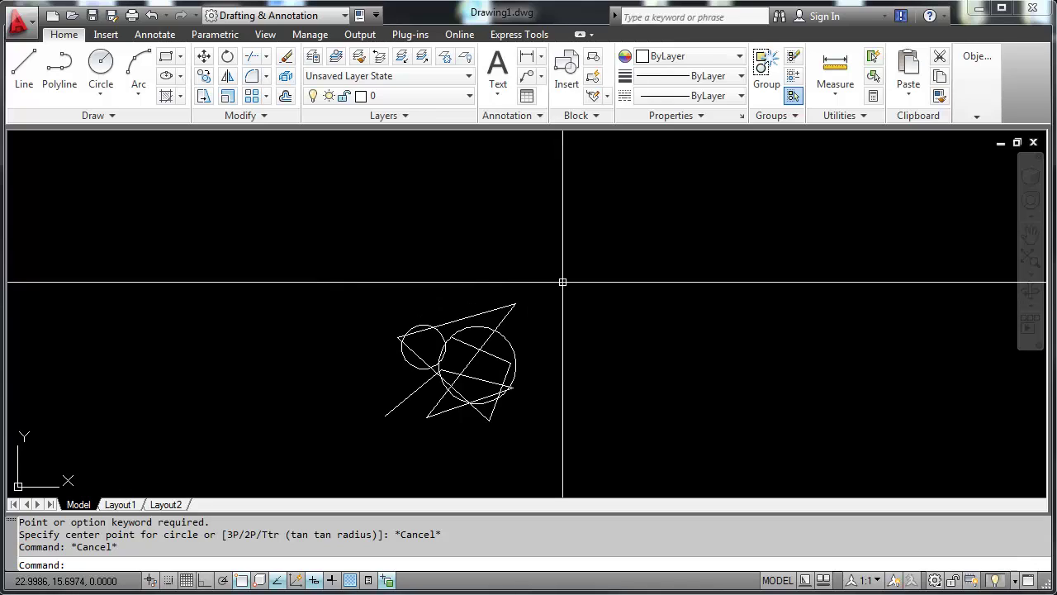
right_click(563, 283)
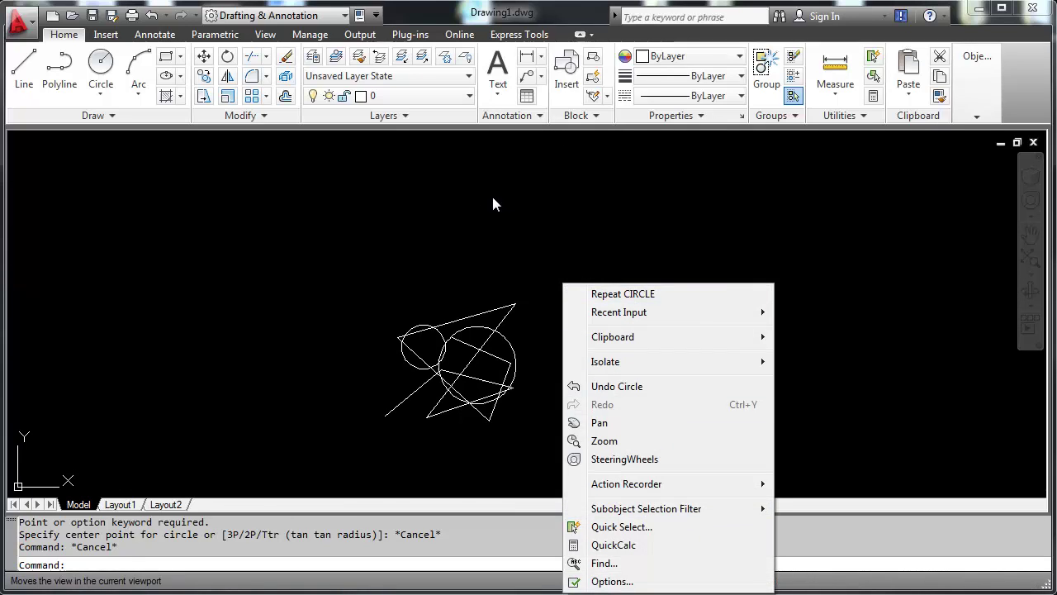
left_click(537, 205)
left_click(561, 247)
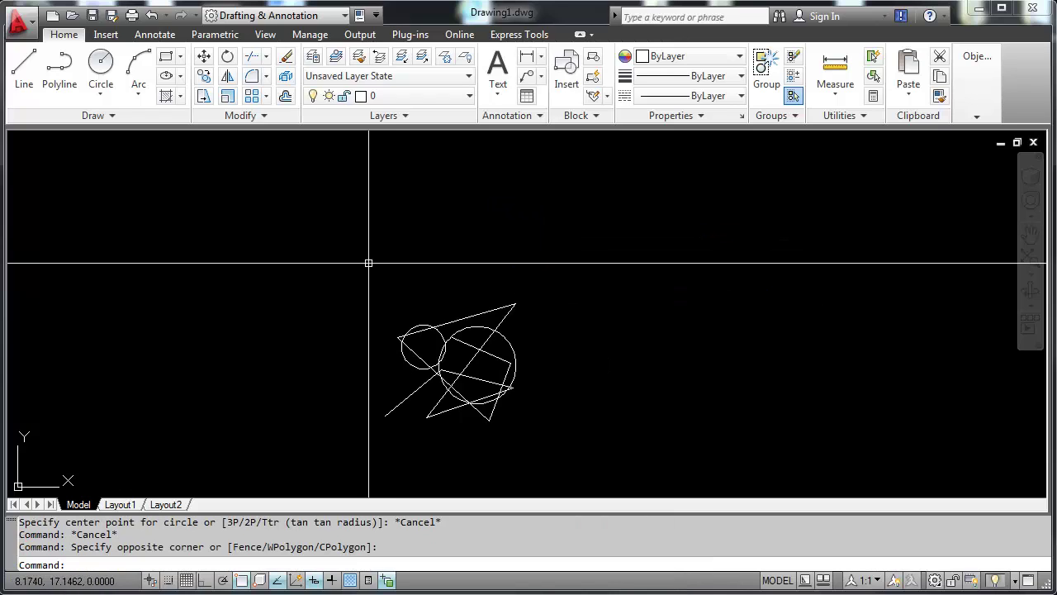
left_click(329, 246)
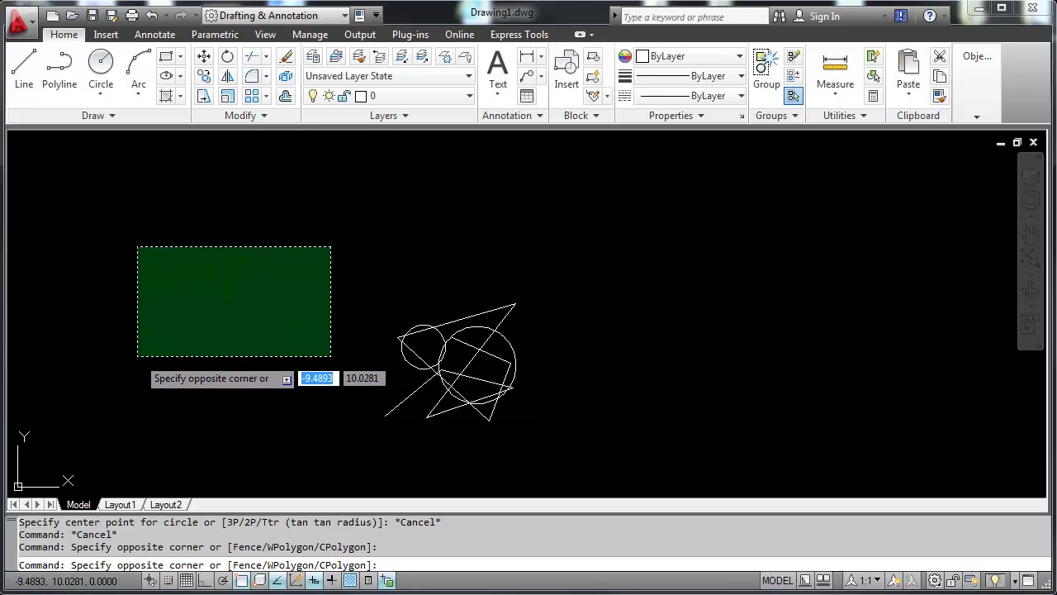
key("Escape")
key("Escape")
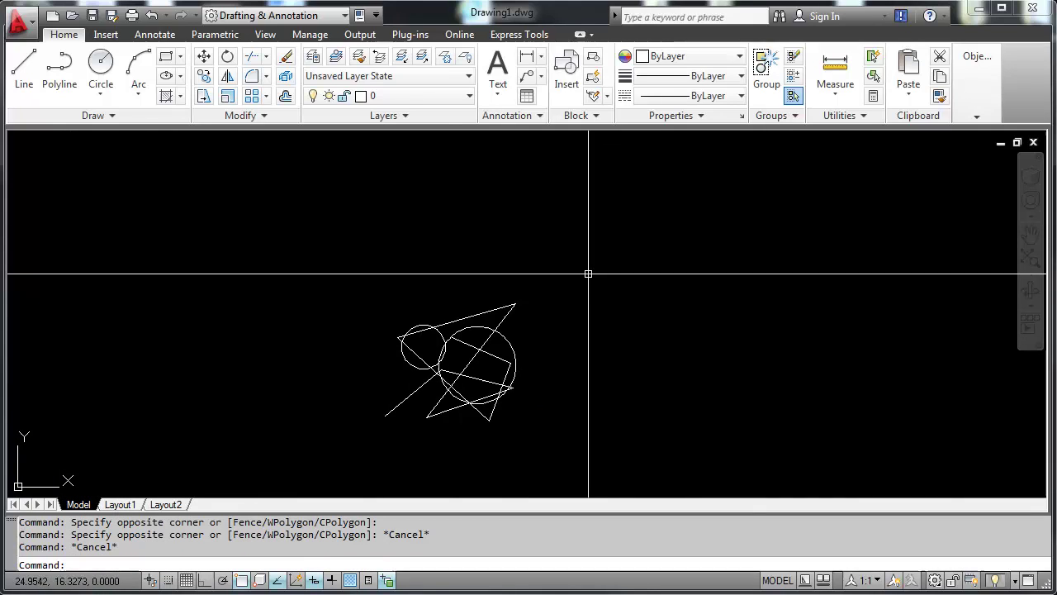
Step: Delete the existing viewport on the Layout1 sheet
left_click(124, 505)
left_click(342, 413)
key("Delete")
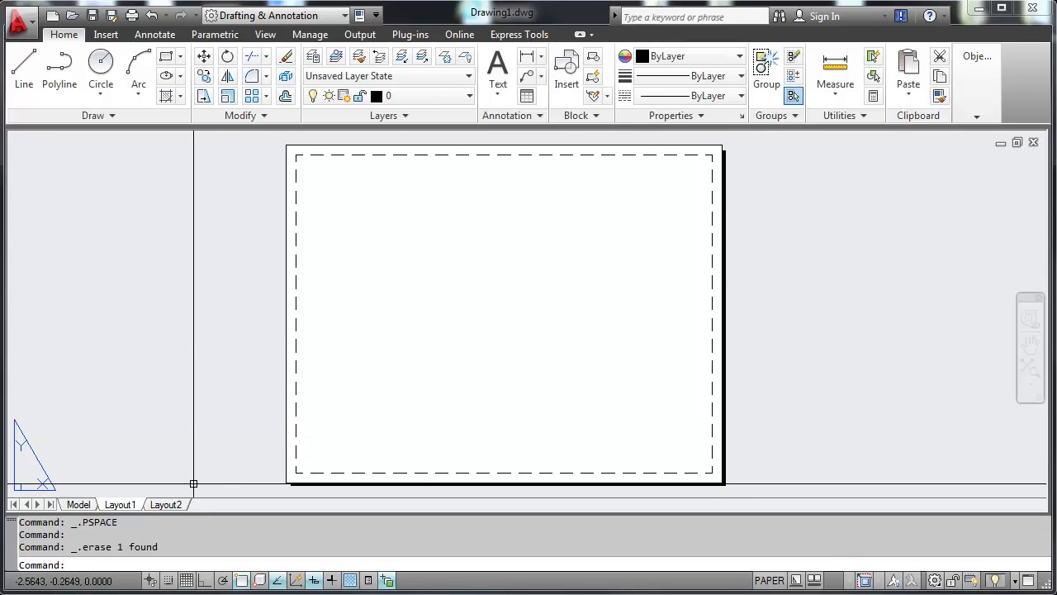
left_click(79, 504)
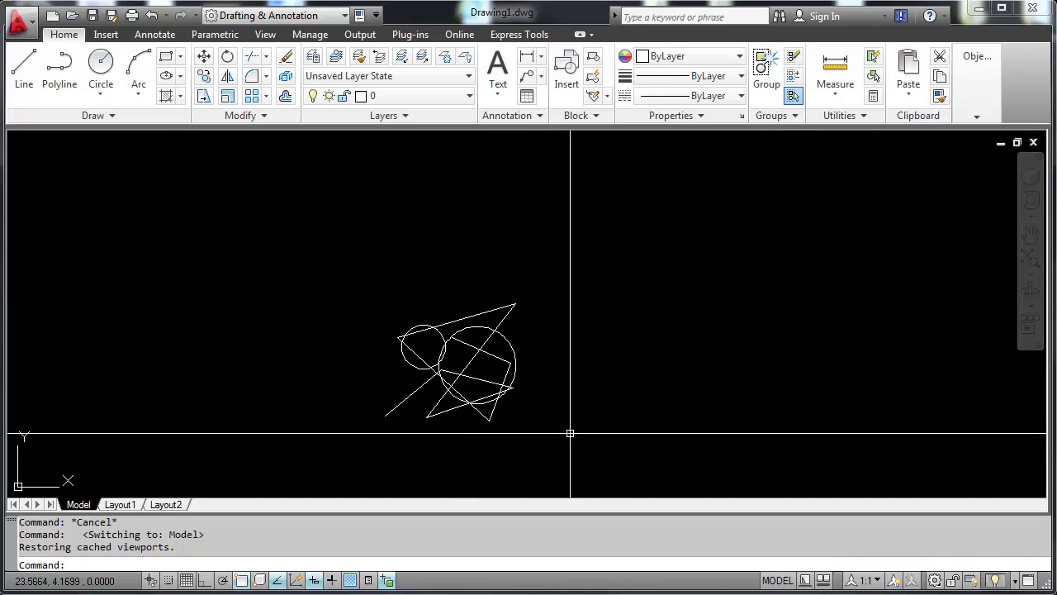
left_click(120, 504)
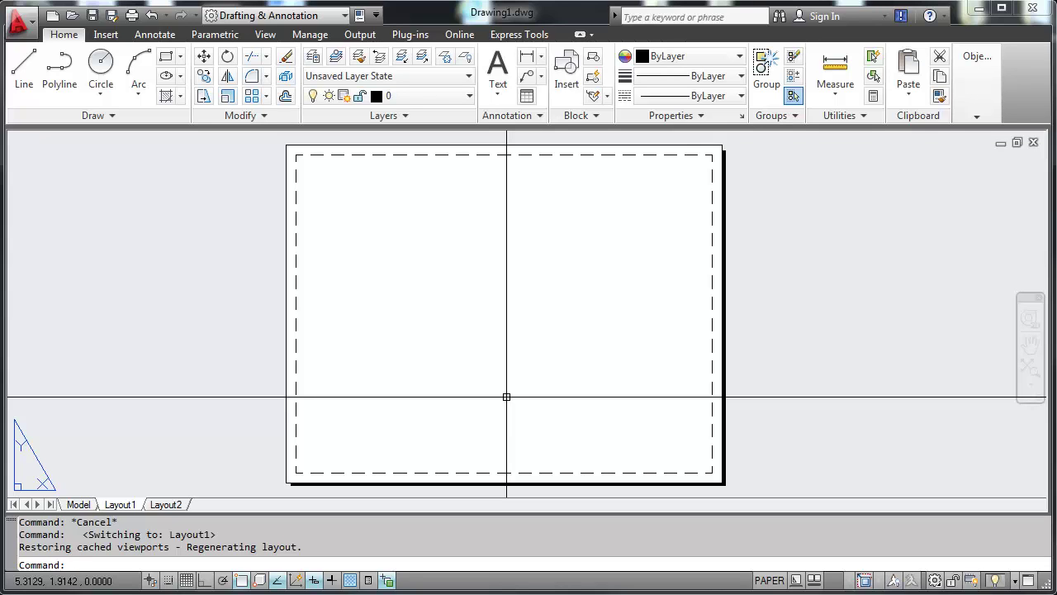
Step: Create a new rectangular viewport (MV) by picking two opposite corners mid-sheet
type("v")
key("Return")
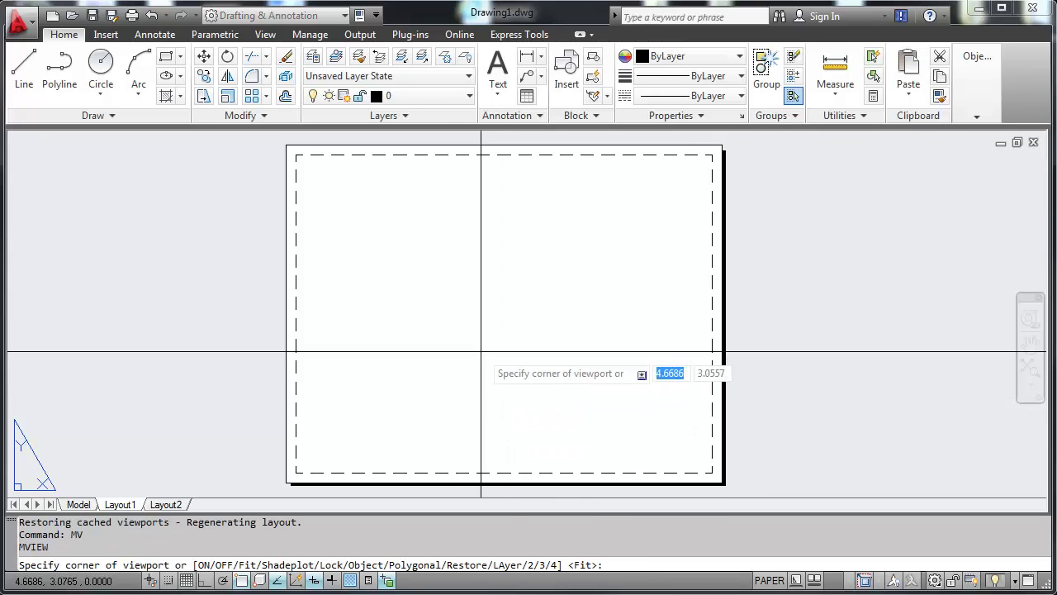
left_click(353, 427)
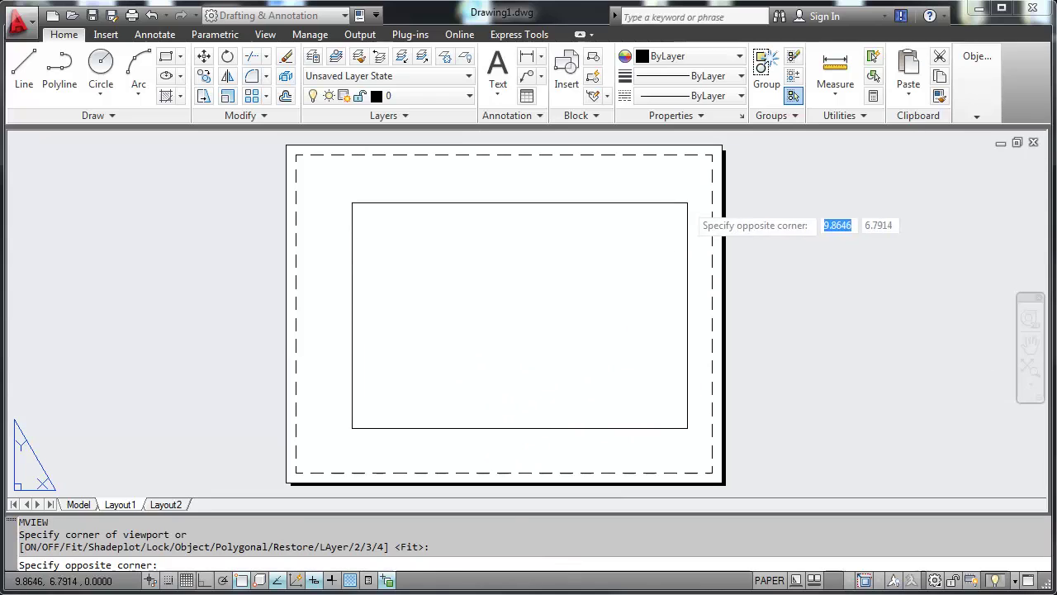
left_click(662, 198)
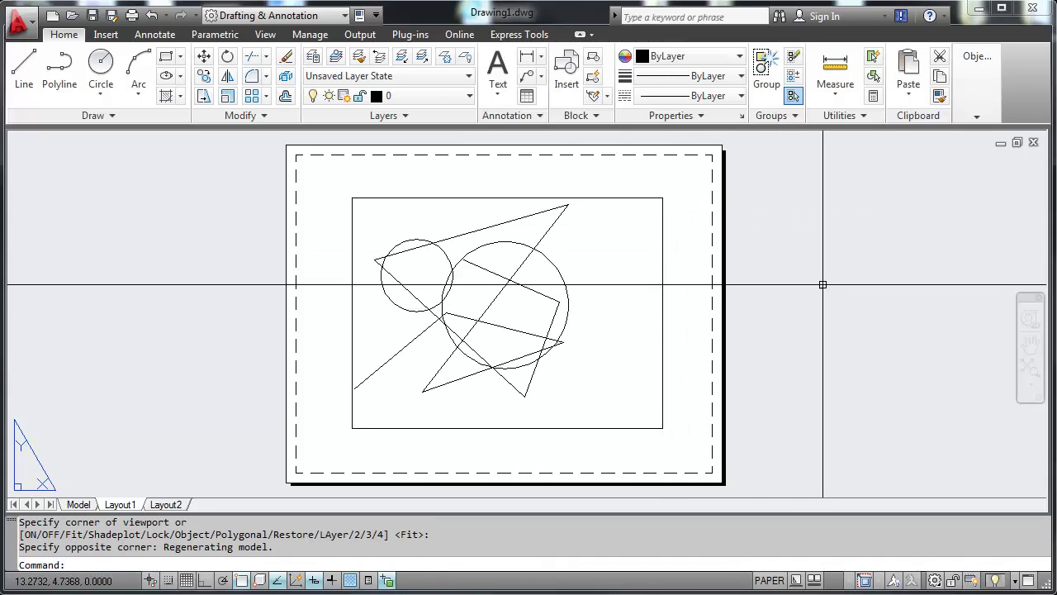
Step: Activate the Layout1 viewport, adjust the view, and set its scale to 1:1
double_click(599, 358)
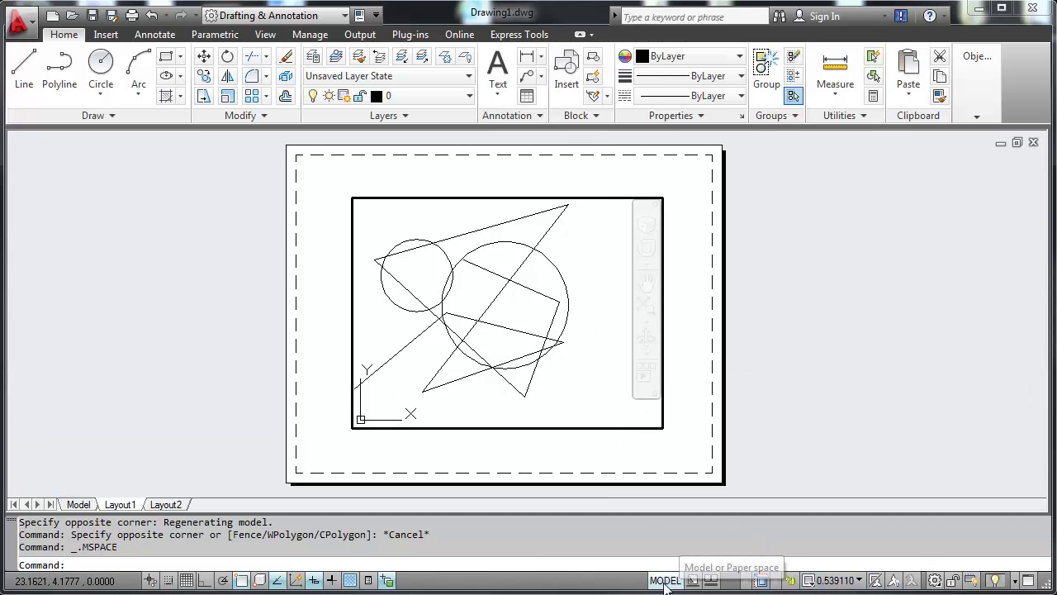
scroll(505, 329, "up", 2)
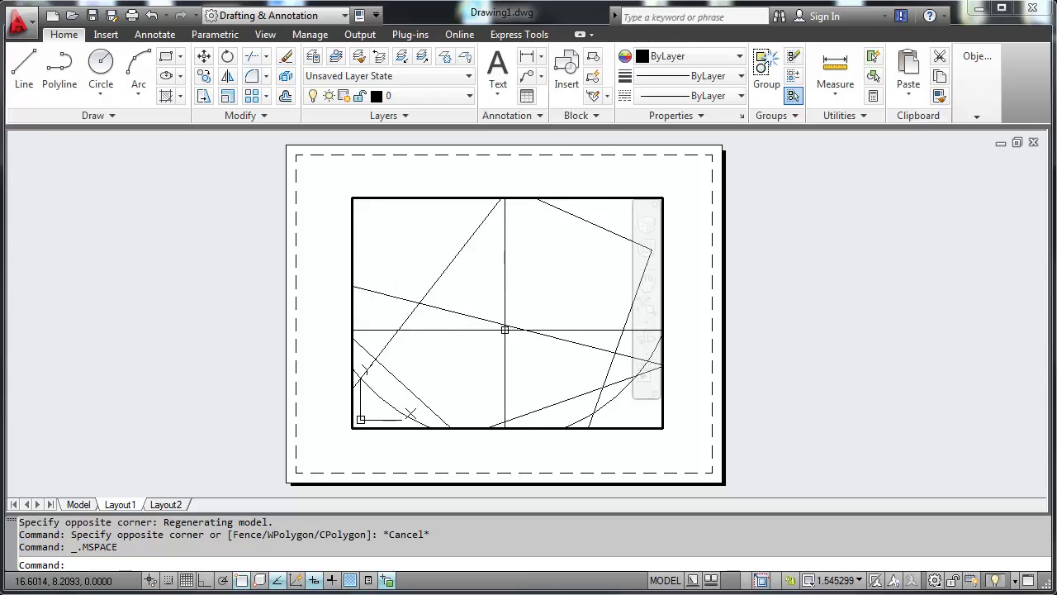
scroll(502, 323, "down", 5)
middle_click_drag(499, 324, 530, 311)
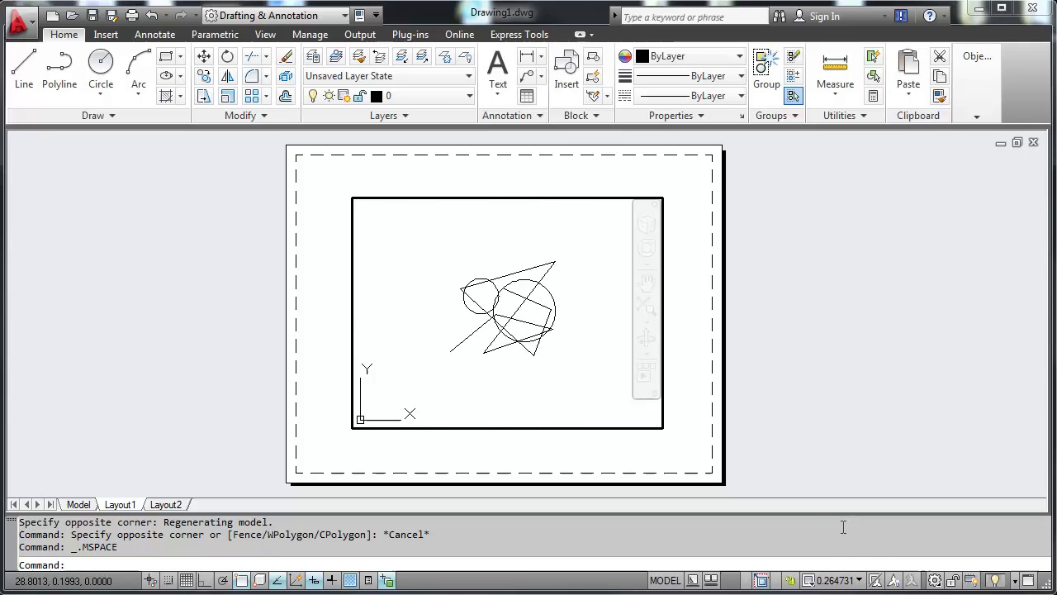
left_click(848, 581)
left_click(834, 4)
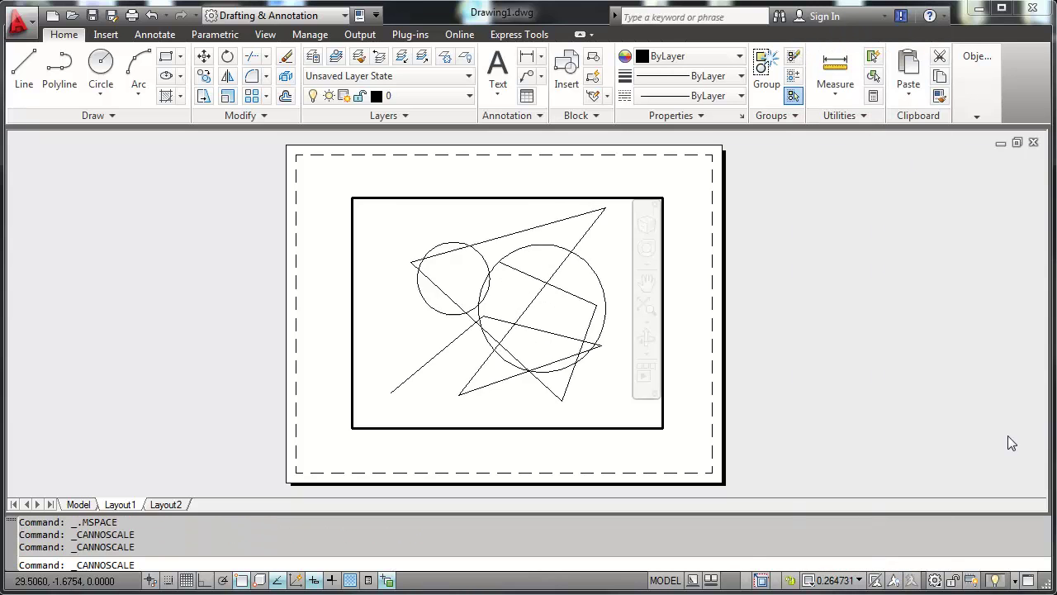
Step: Set the annotation scale to 1:2 from the status bar
left_click(848, 583)
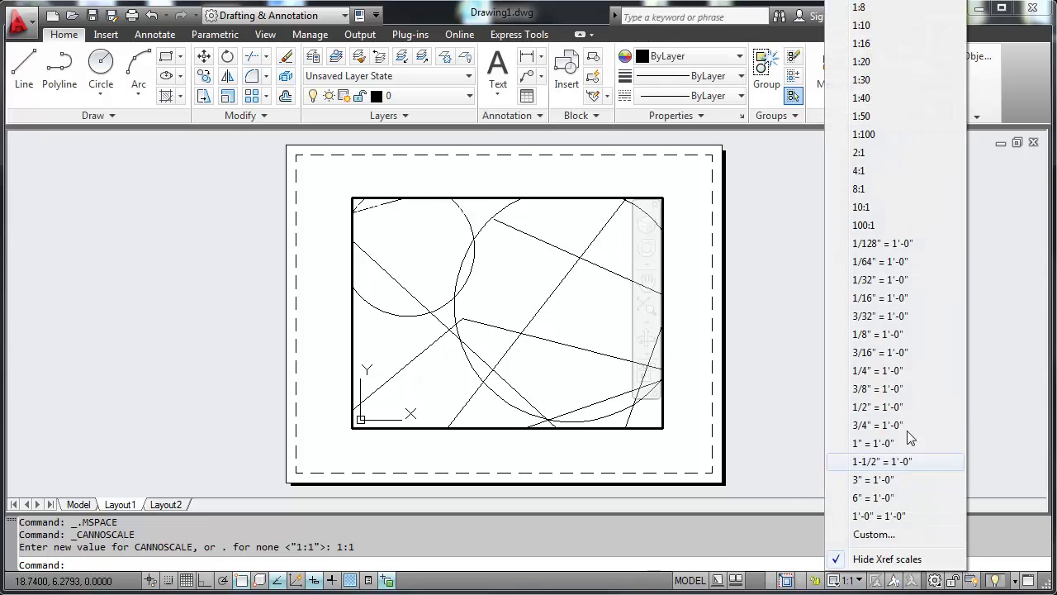
left_click(858, 4)
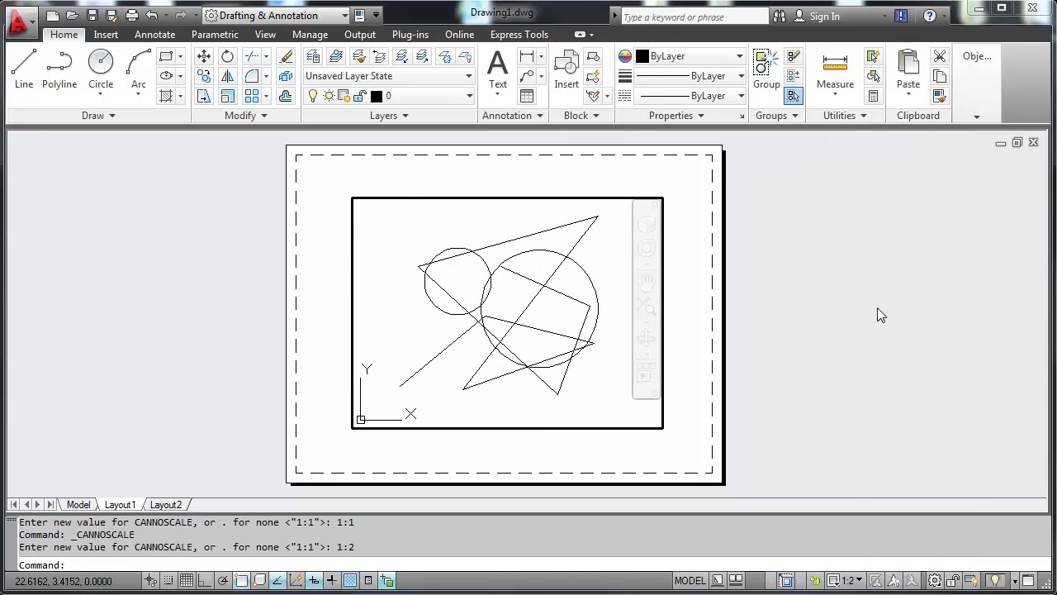
mouse_move(584, 294)
middle_mouse_down("shift")
mouse_move(604, 279)
mouse_move(578, 294)
middle_mouse_up("shift")
left_click(849, 581)
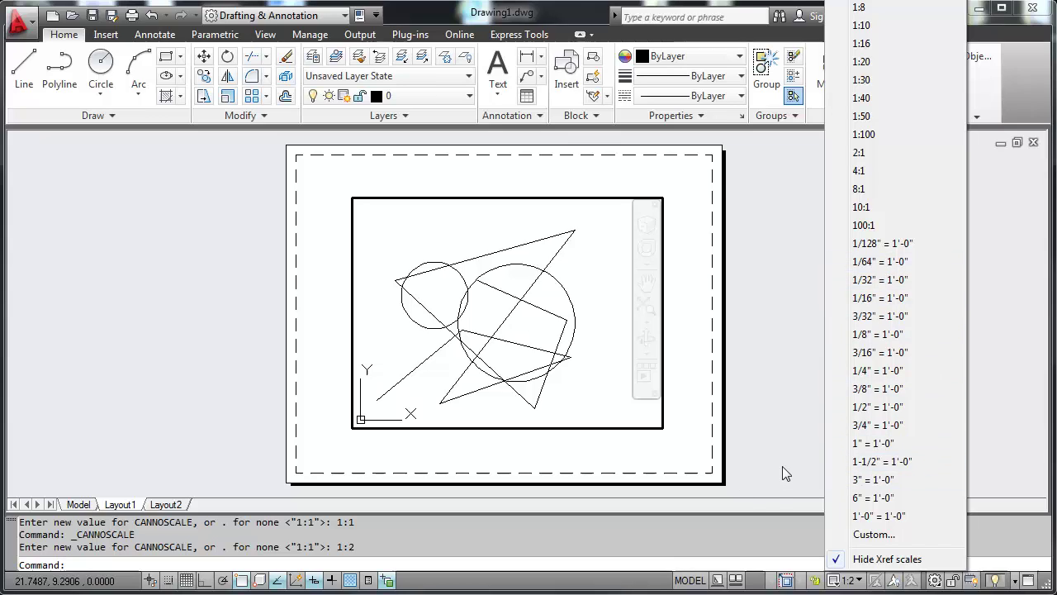
left_click(781, 438)
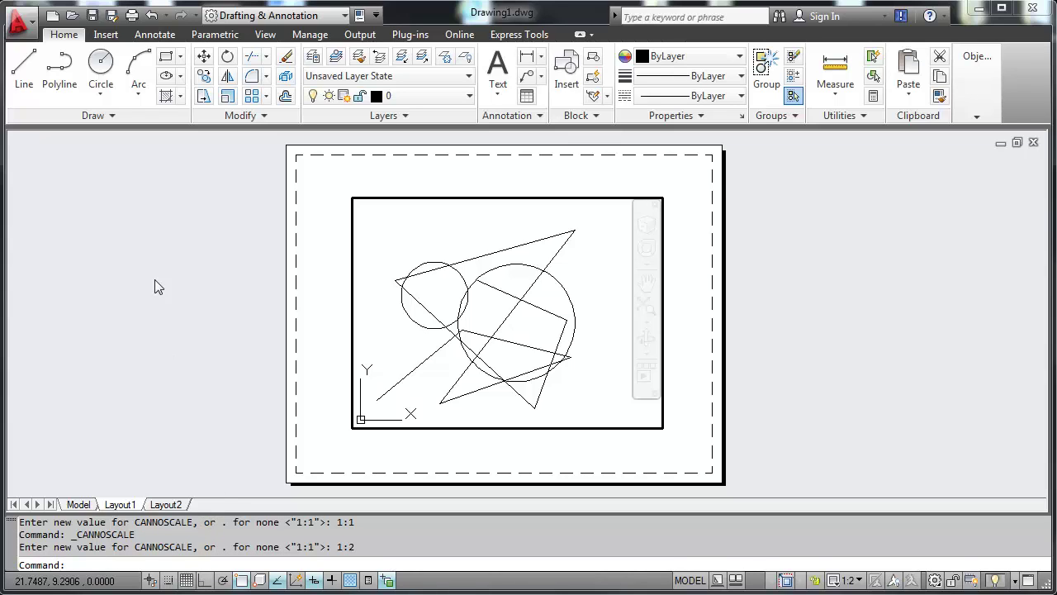
Step: Switch to the Model tab, cancelling the Line and Move commands
left_click(78, 504)
left_click(24, 66)
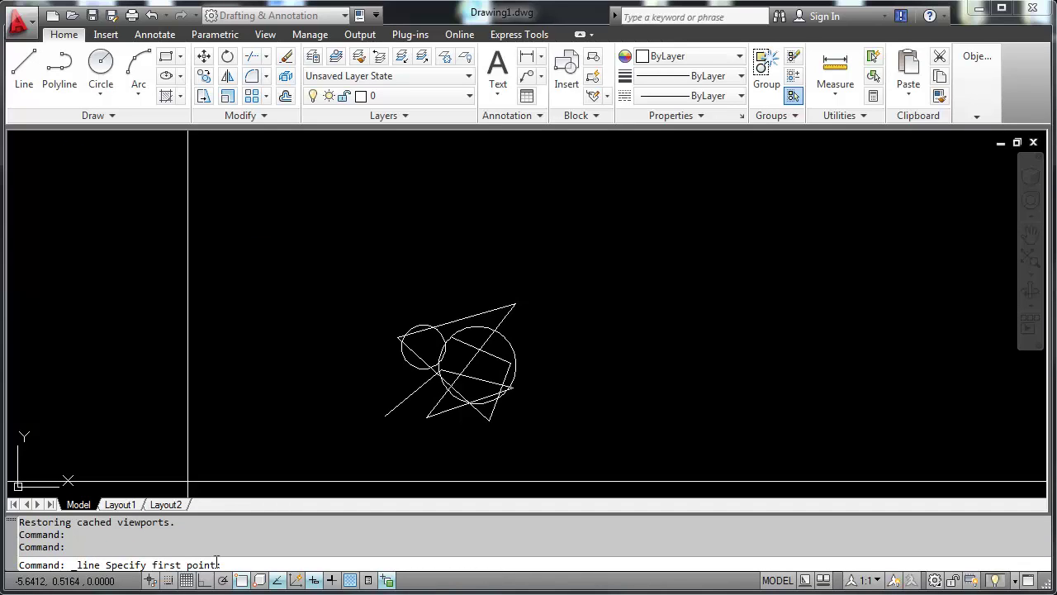
left_click(204, 58)
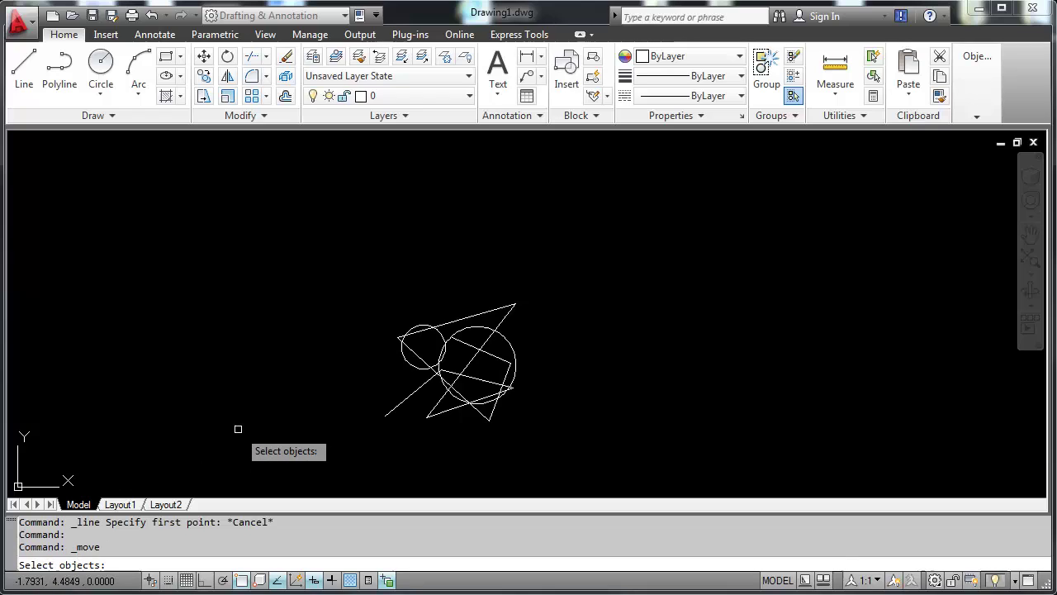
key("Return")
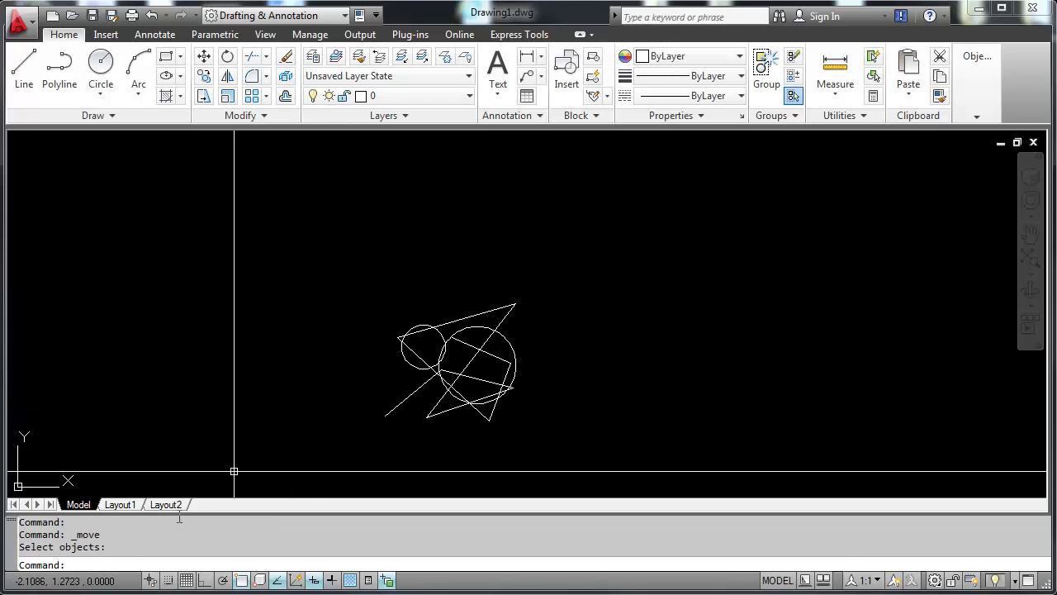
Step: Resize the command window and open then close the Text Window with F2
mouse_move(177, 512)
left_mouse_down()
mouse_move(198, 492)
mouse_move(206, 213)
mouse_move(247, 418)
mouse_move(244, 522)
left_mouse_up()
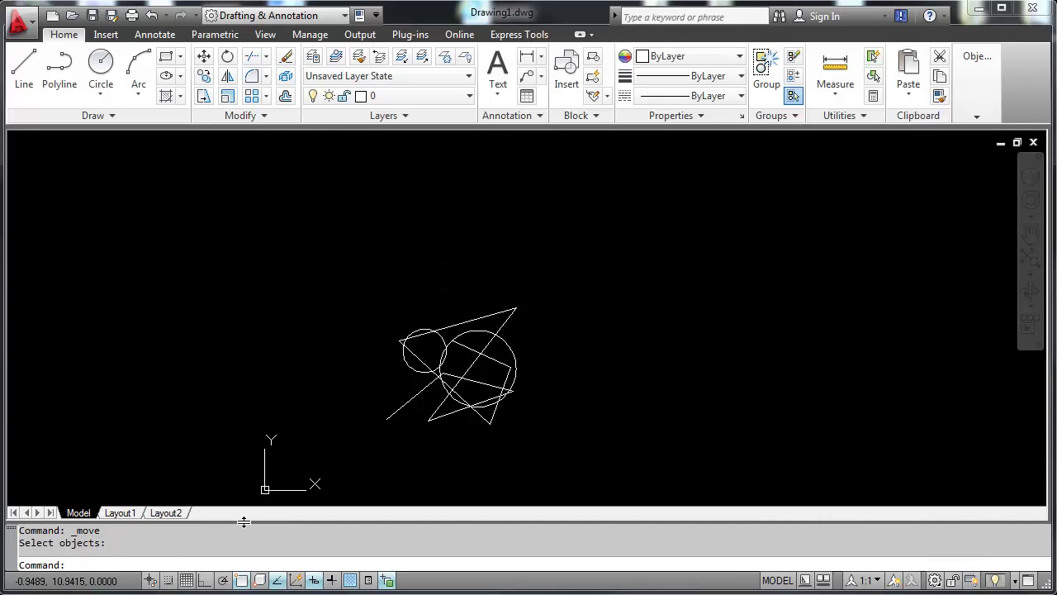
key("F2")
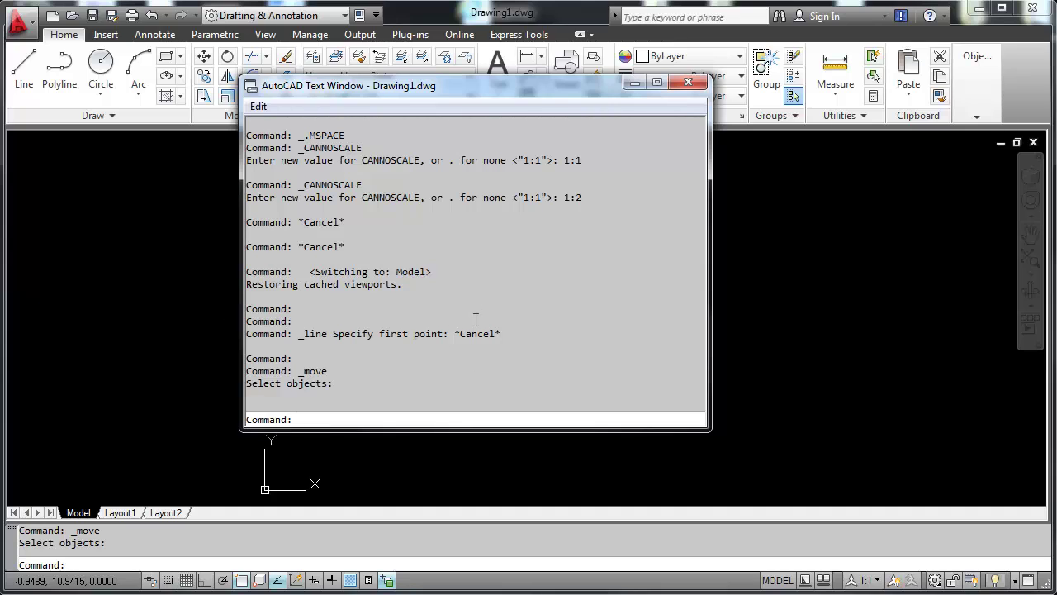
key("F2")
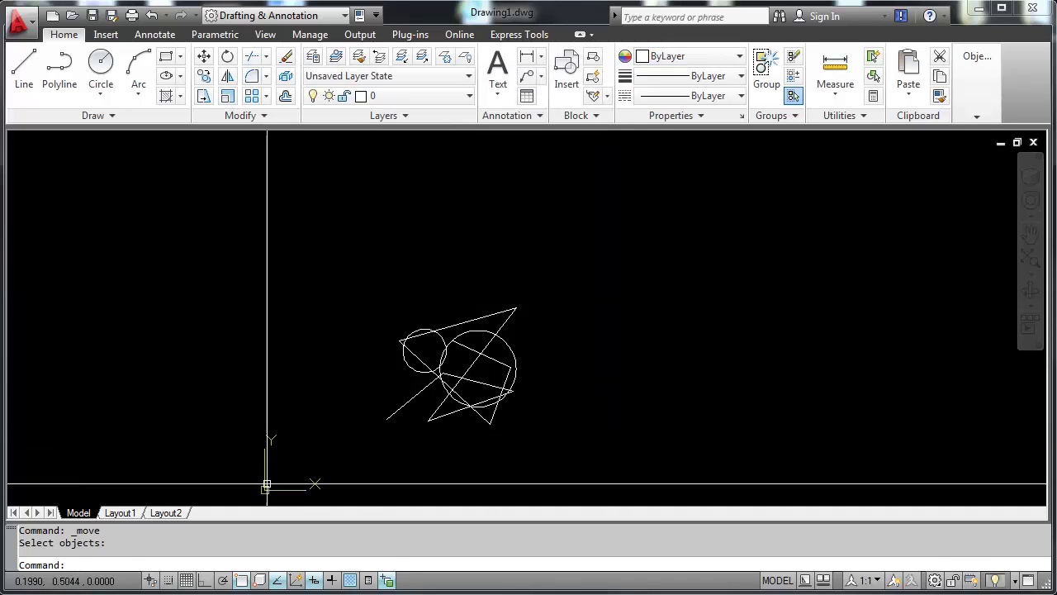
Step: Pan the view up, then open the Select template dialog with acad.dwt proposed
mouse_move(325, 460)
middle_mouse_down()
mouse_move(319, 370)
mouse_move(342, 361)
mouse_move(300, 361)
middle_mouse_up()
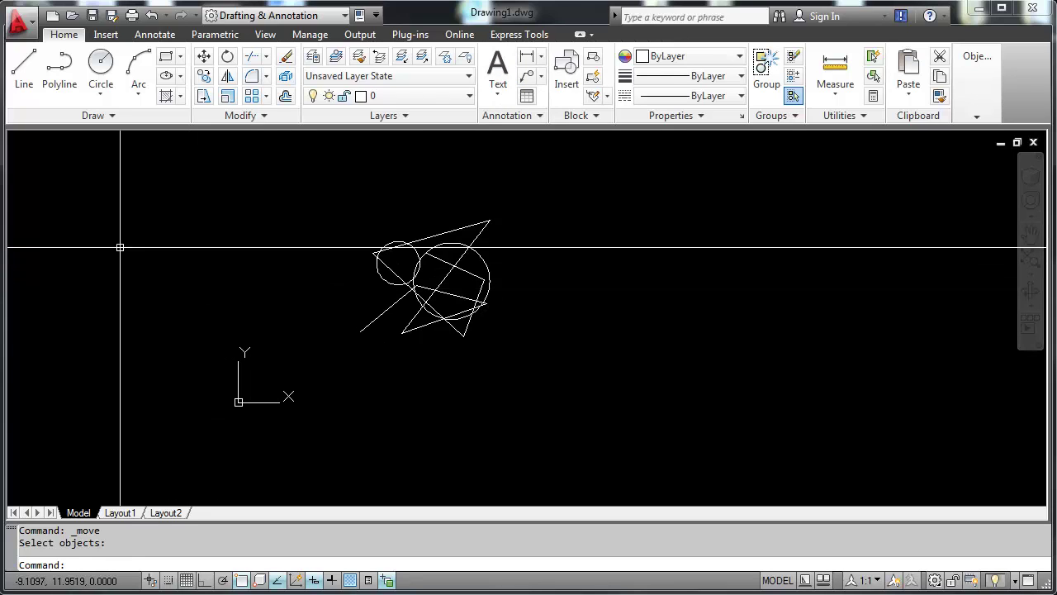
left_click(52, 15)
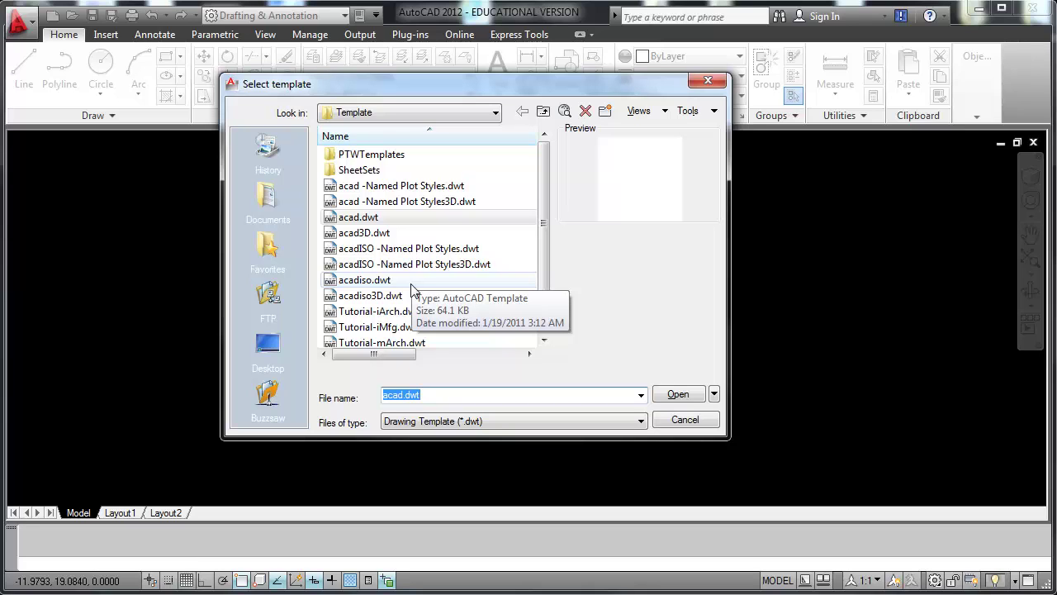
Step: Cancel the Select template dialog and return to Drawing1.dwg with its crossing lines and circles
key("Escape")
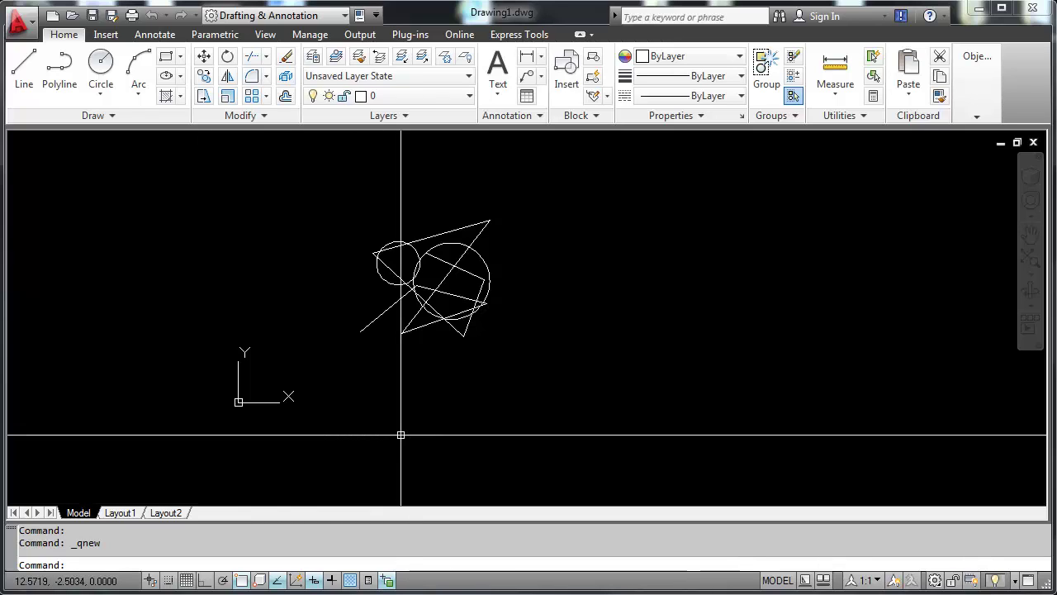
left_click(186, 580)
left_click(186, 581)
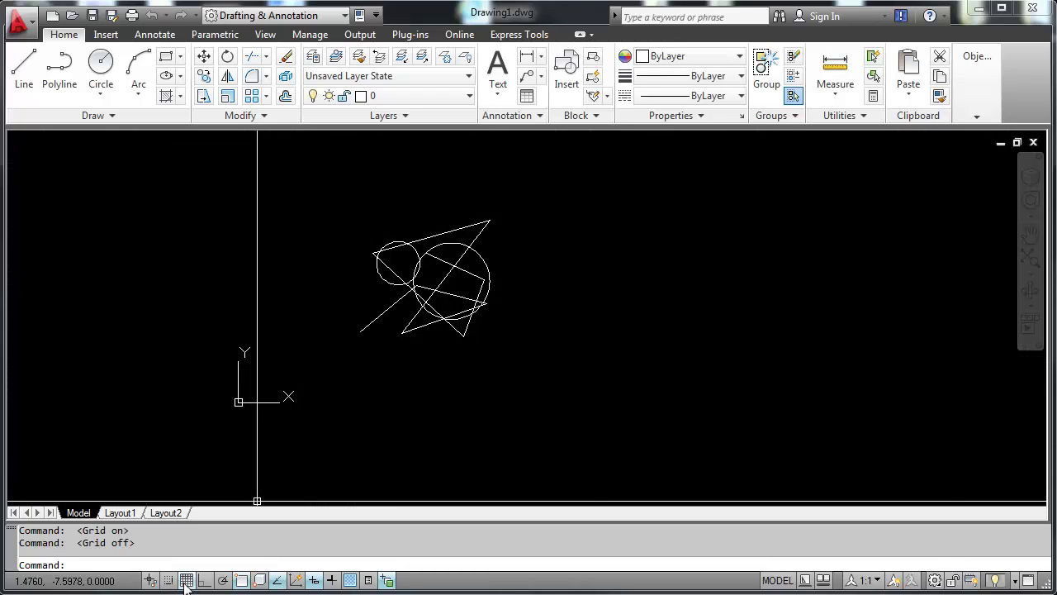
left_click(186, 582)
left_click(186, 582)
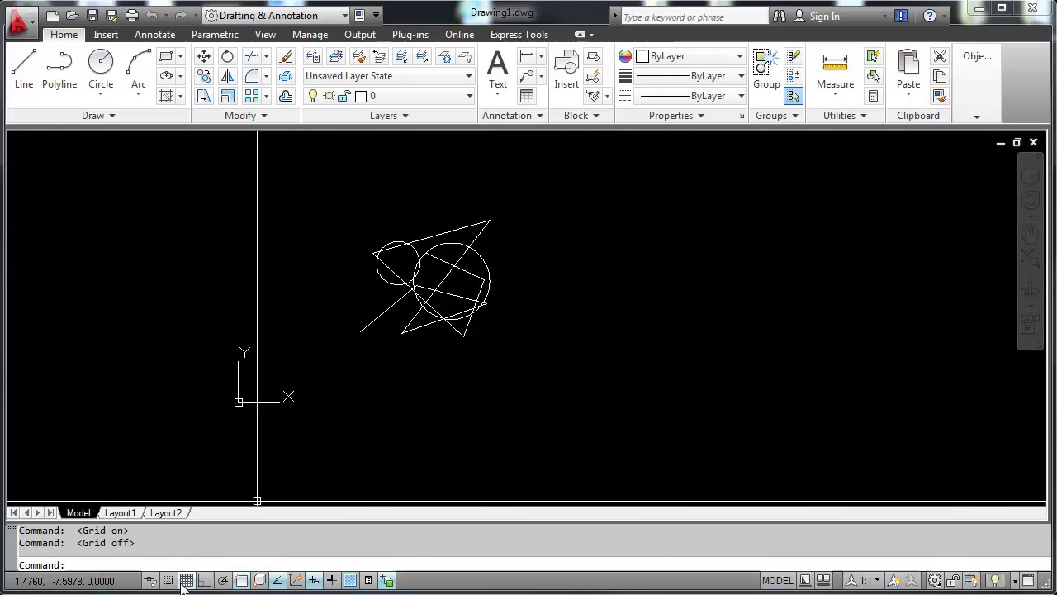
left_click(241, 581)
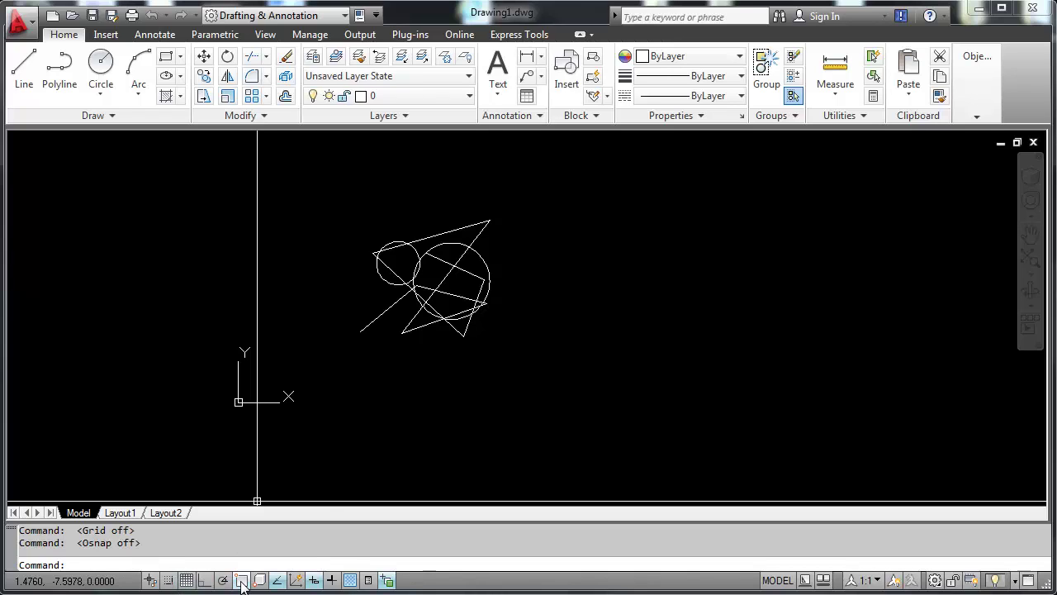
left_click(241, 580)
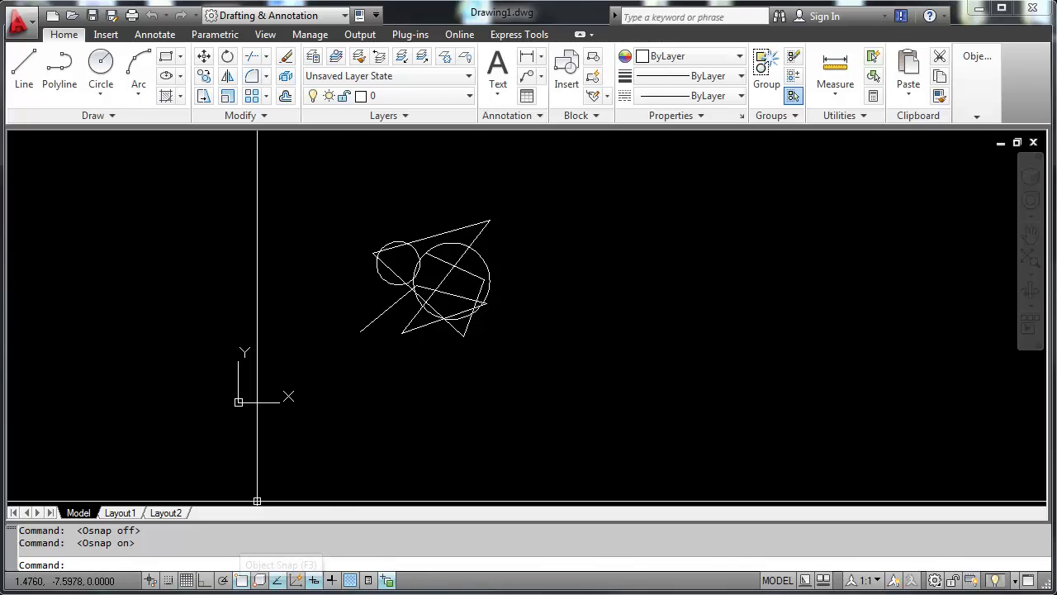